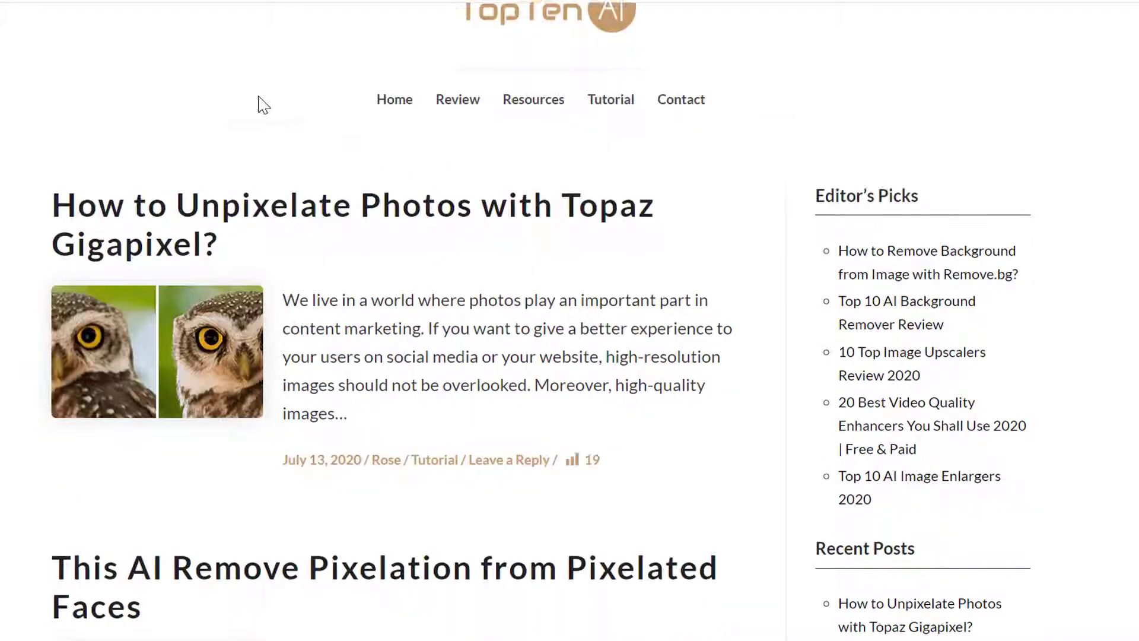
Scroll down through the TopTen AI blog list
{"action": "scroll", "coordinate": [258, 107], "scroll_direction": "down", "scroll_amount": 10}
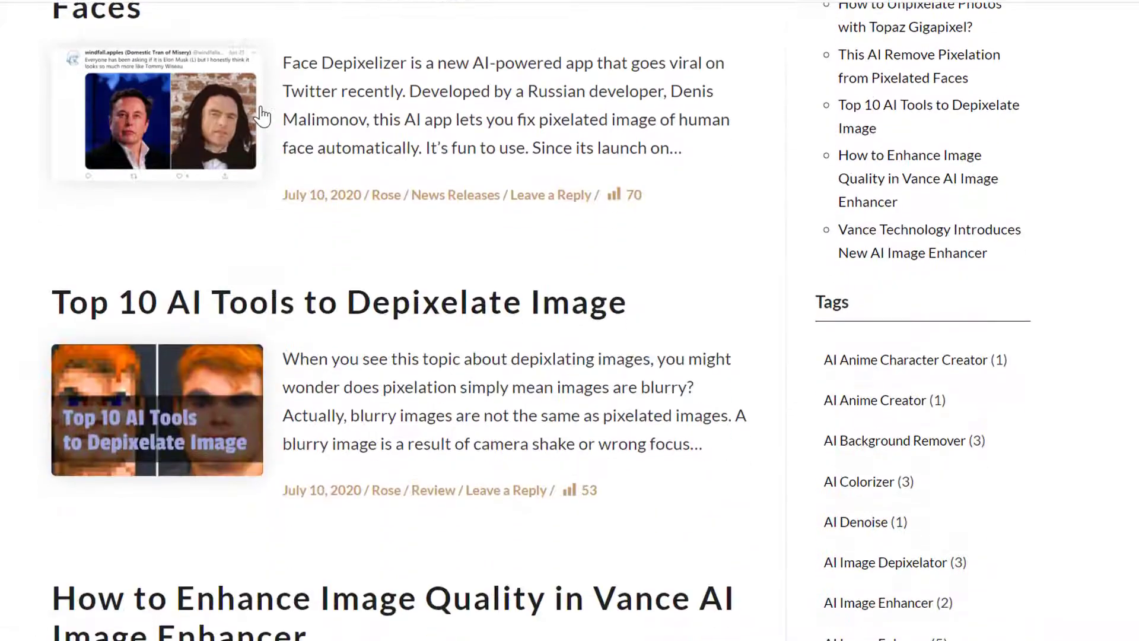
{"action": "scroll", "coordinate": [263, 116], "scroll_direction": "down", "scroll_amount": 15}
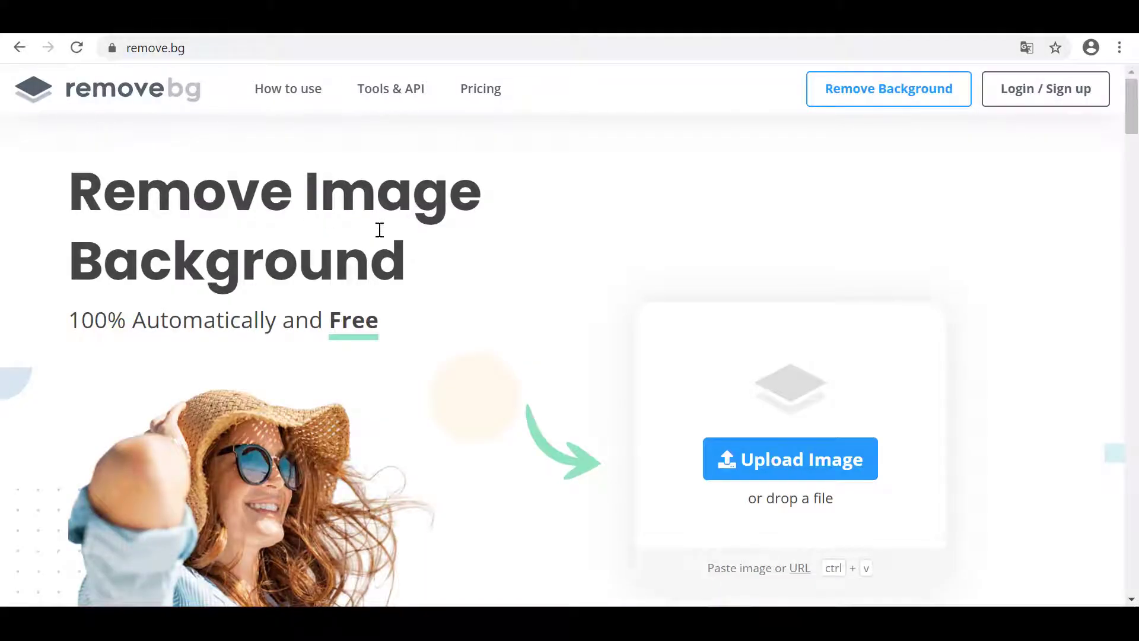
Scroll through the example results and drag the comparison slider to reveal the sample's cut-out side
{"action": "scroll", "coordinate": [564, 326], "scroll_direction": "down", "scroll_amount": 10}
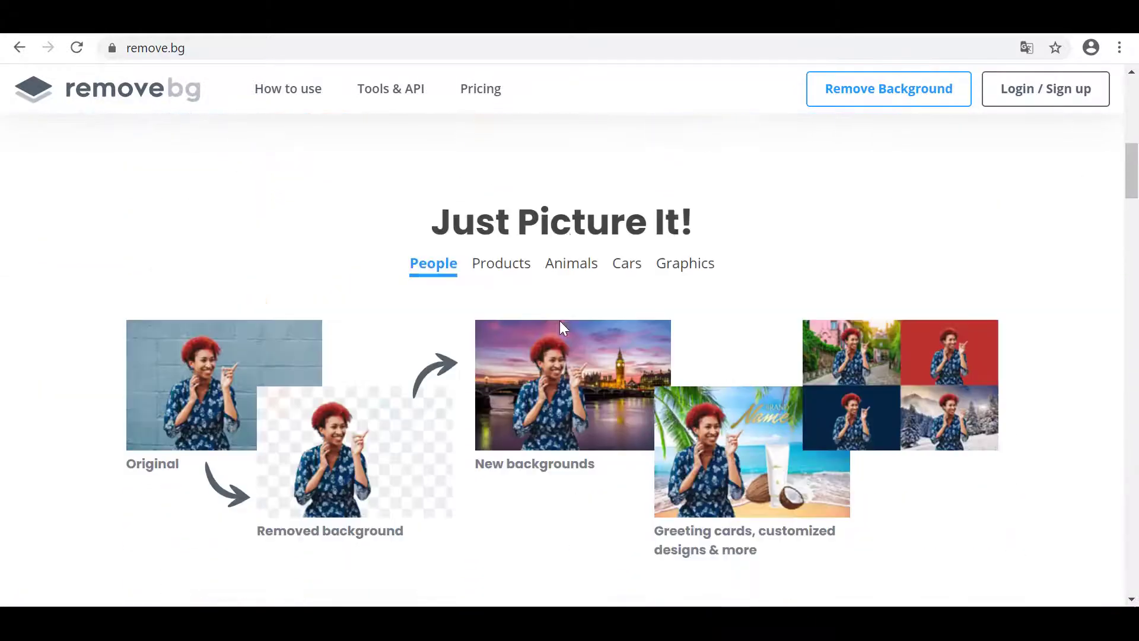
{"action": "scroll", "coordinate": [560, 321], "scroll_direction": "down", "scroll_amount": 6}
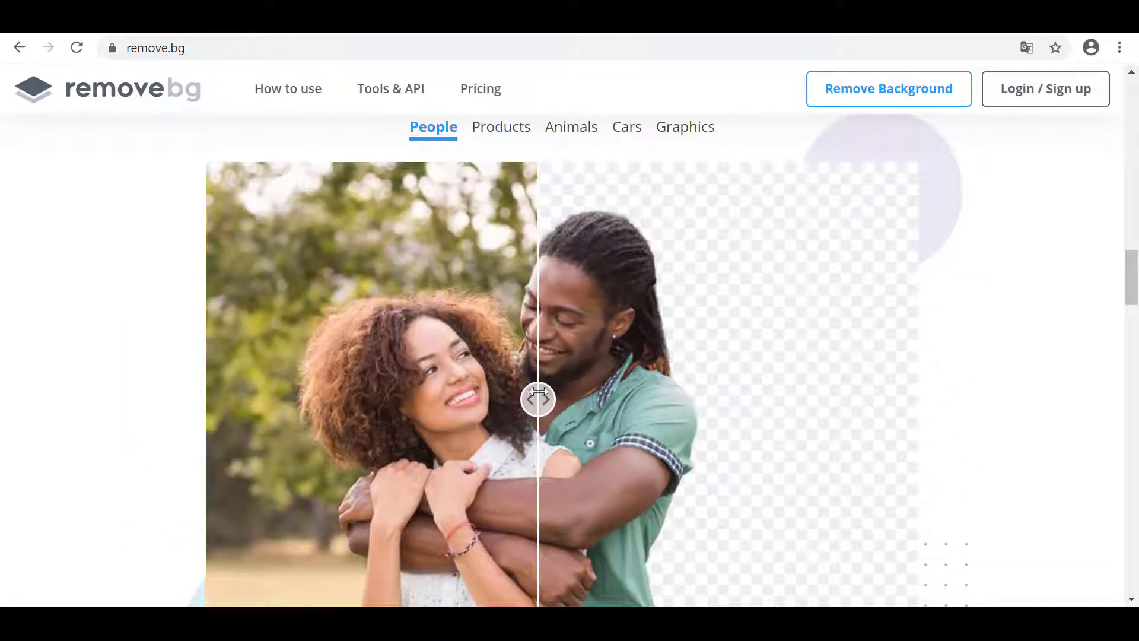
{"action": "left_click_drag", "start_coordinate": [538, 392], "coordinate": [876, 361]}
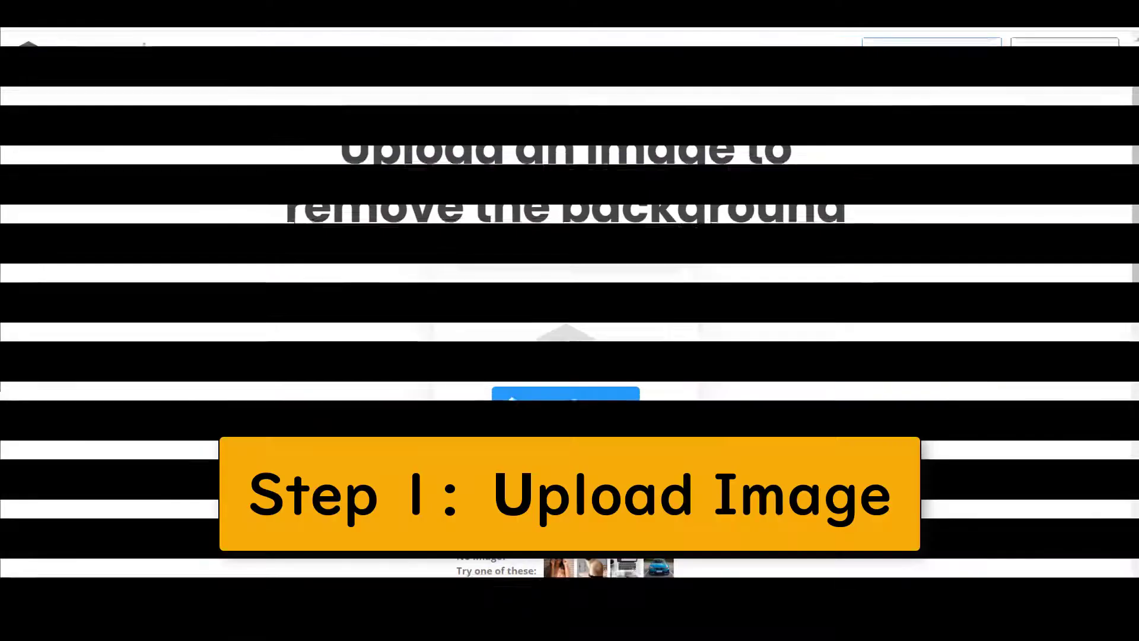
{"action": "left_click", "coordinate": [530, 408]}
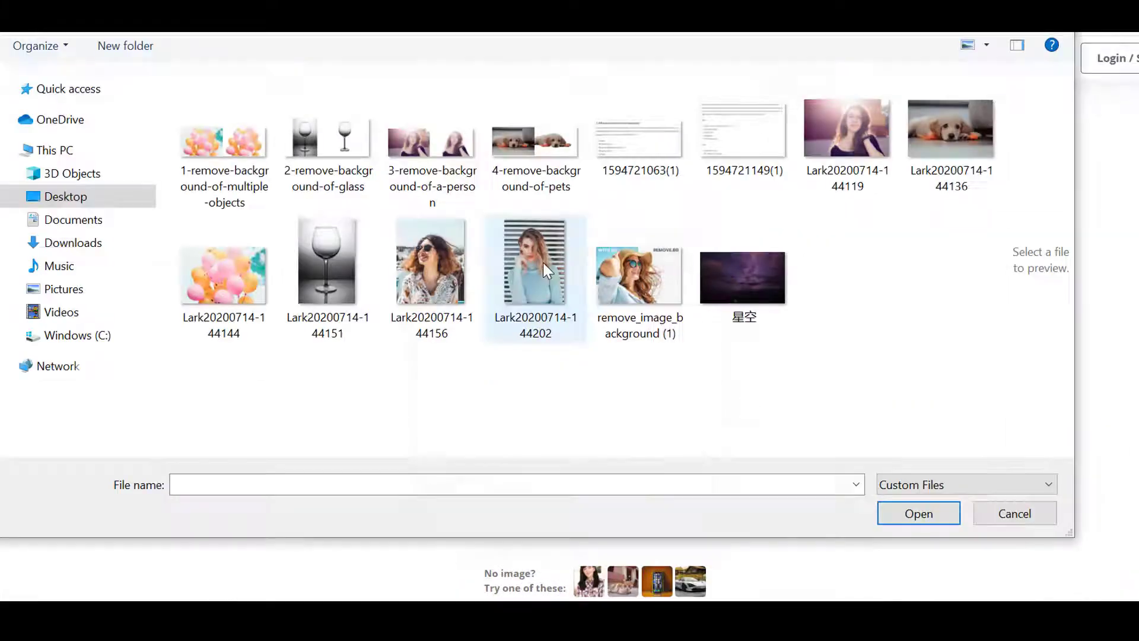
{"action": "left_click", "coordinate": [543, 261]}
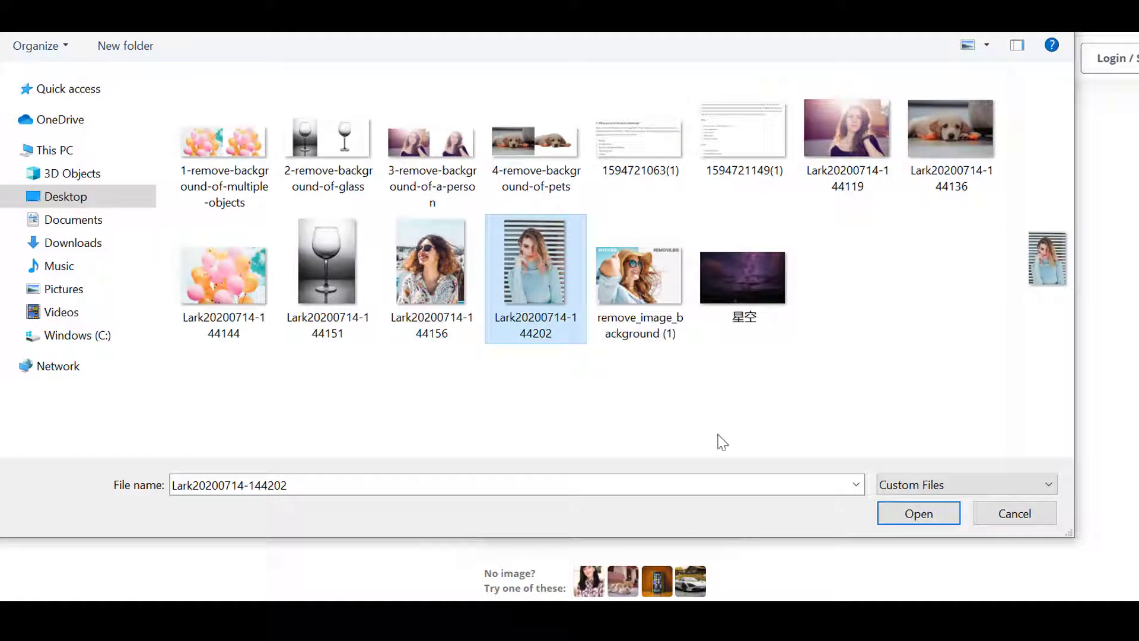
{"action": "left_click", "coordinate": [919, 514]}
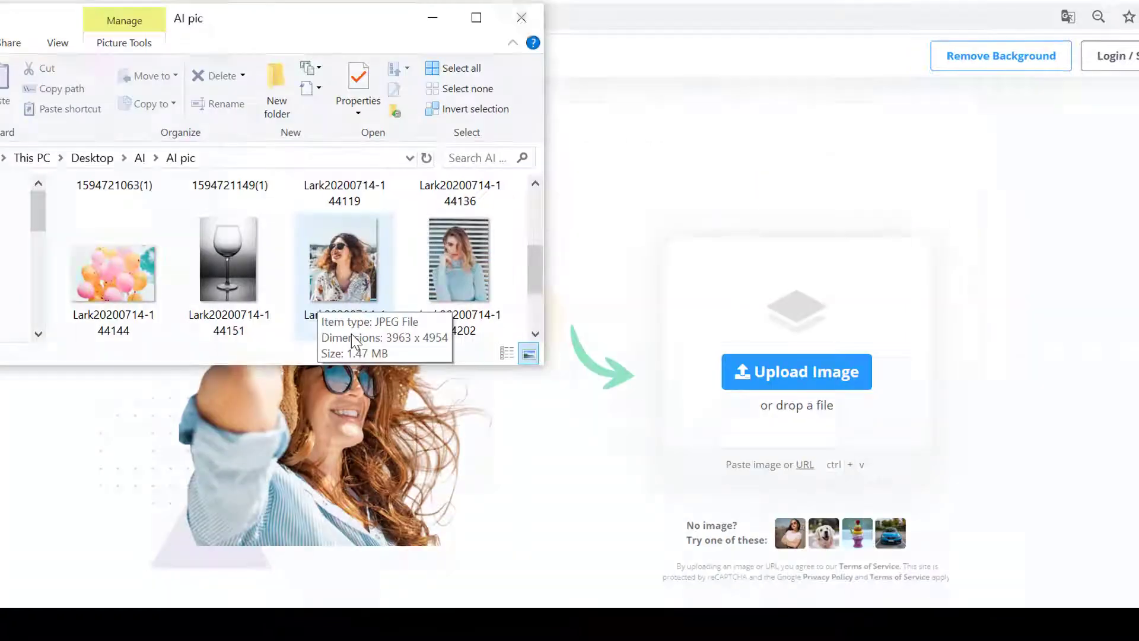
{"action": "left_click_drag", "start_coordinate": [455, 246], "coordinate": [700, 325]}
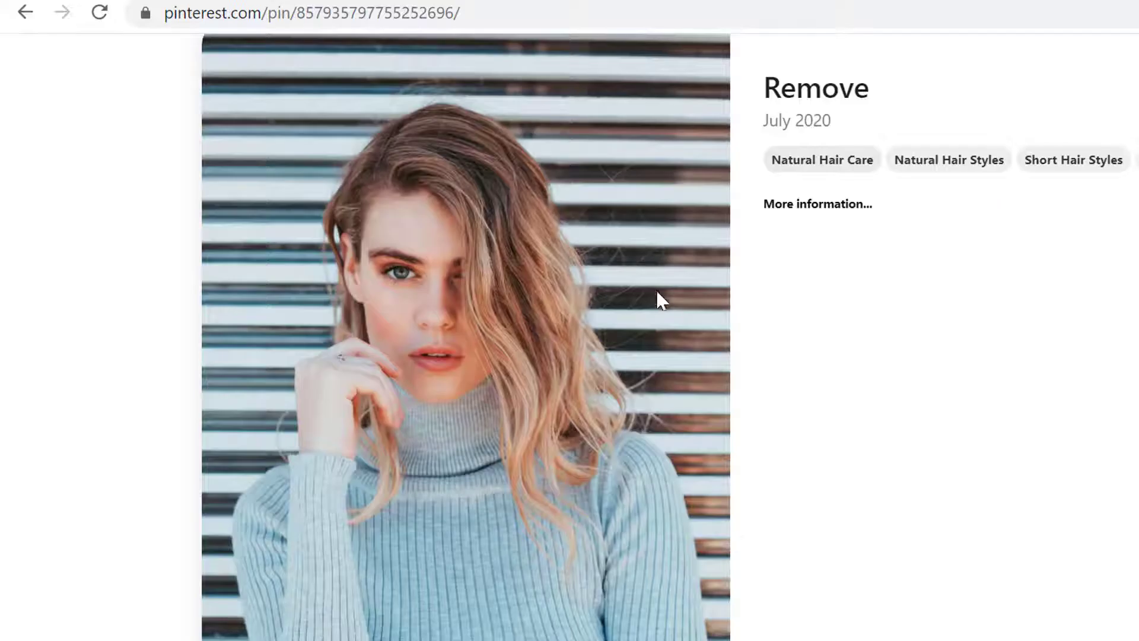
{"action": "right_click", "coordinate": [655, 289]}
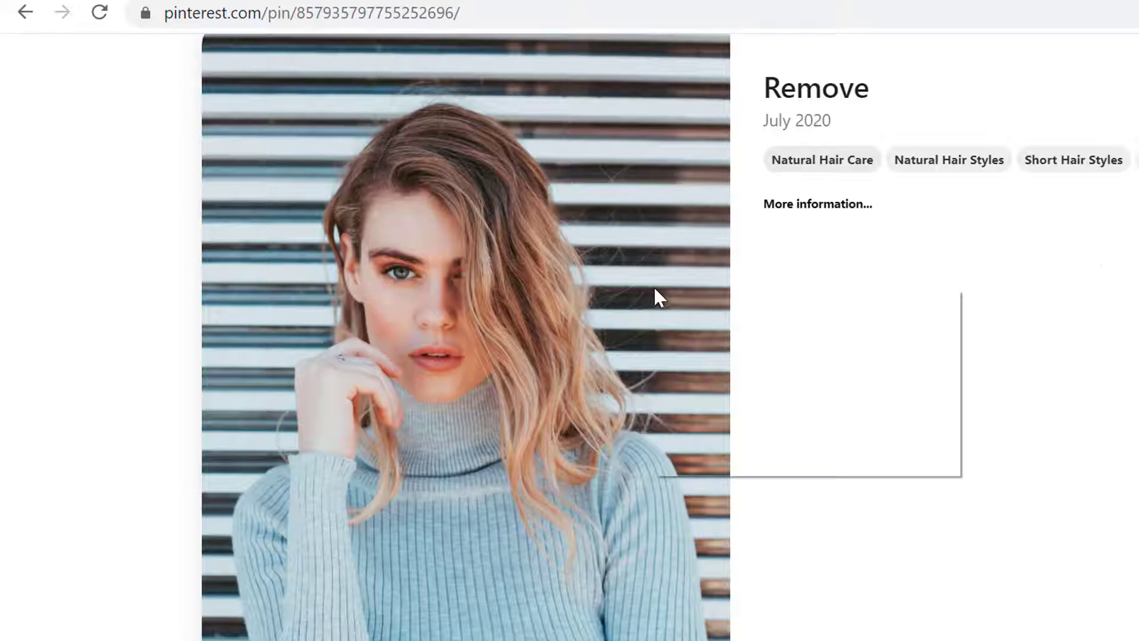
{"action": "left_click", "coordinate": [706, 390]}
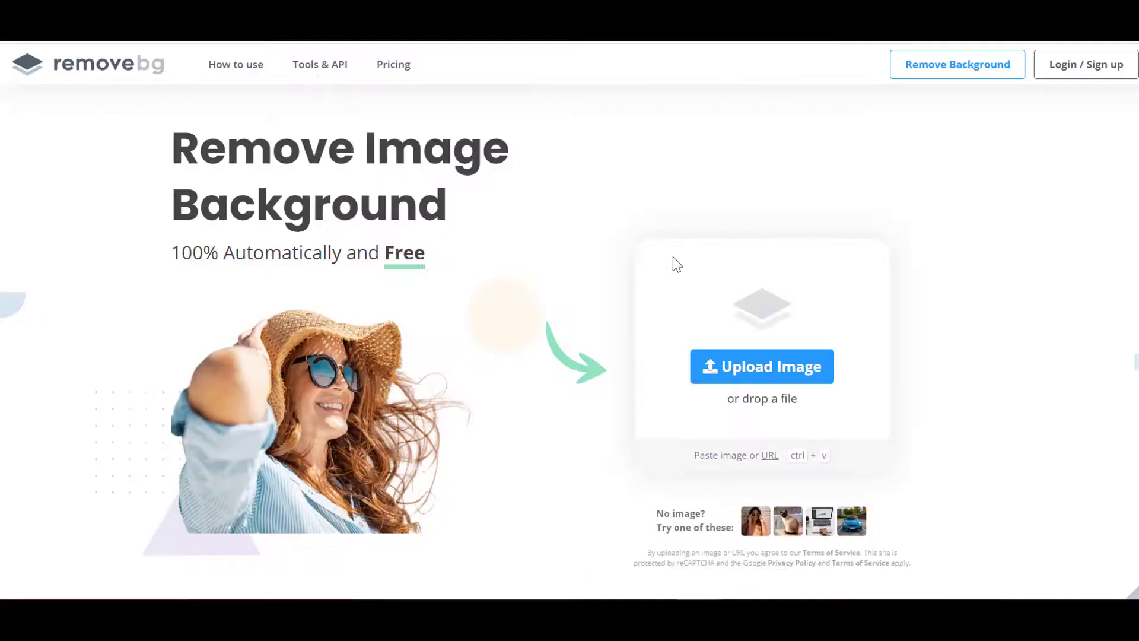
Paste the portrait's image address, then toggle between the striped-wall original and the cutout
{"action": "key", "text": "ctrl+v"}
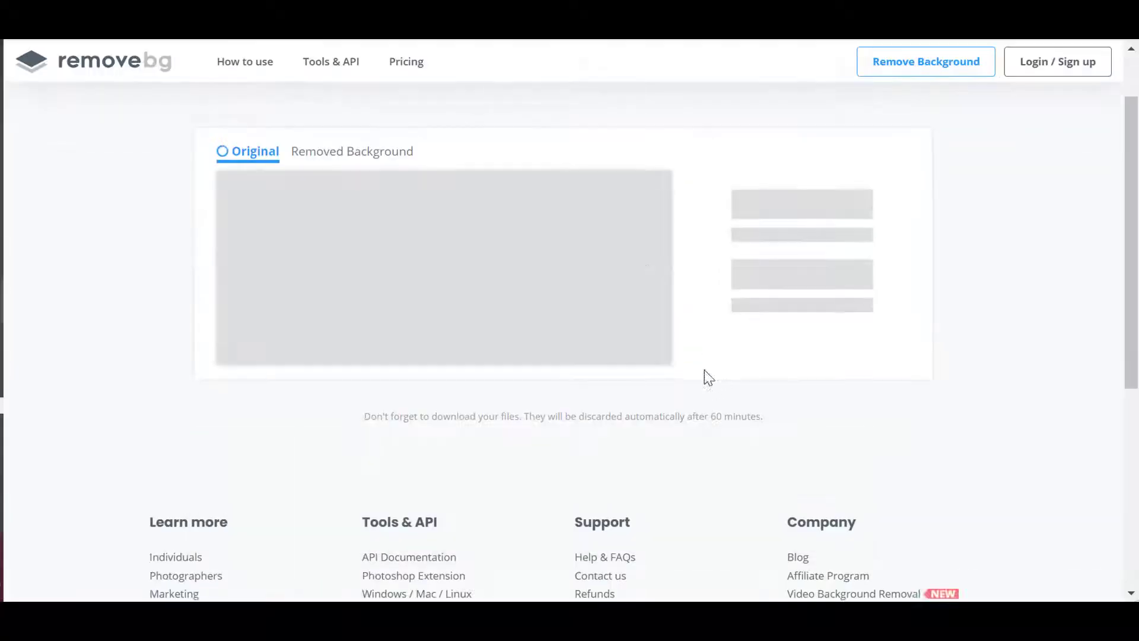
{"action": "key", "text": "ctrl+v"}
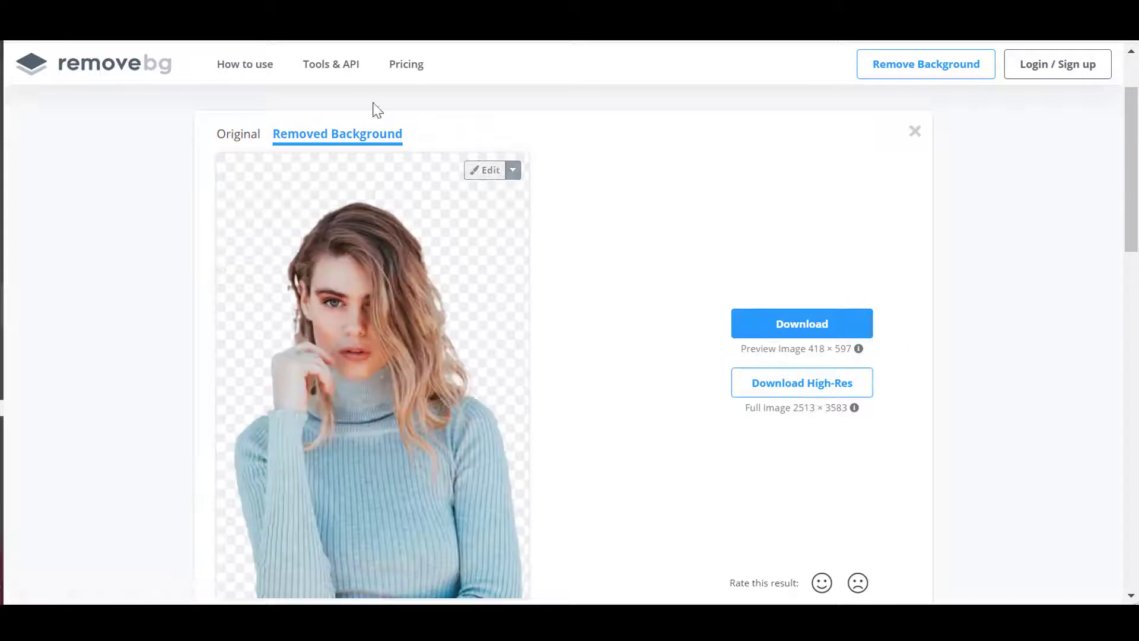
{"action": "left_click", "coordinate": [252, 139]}
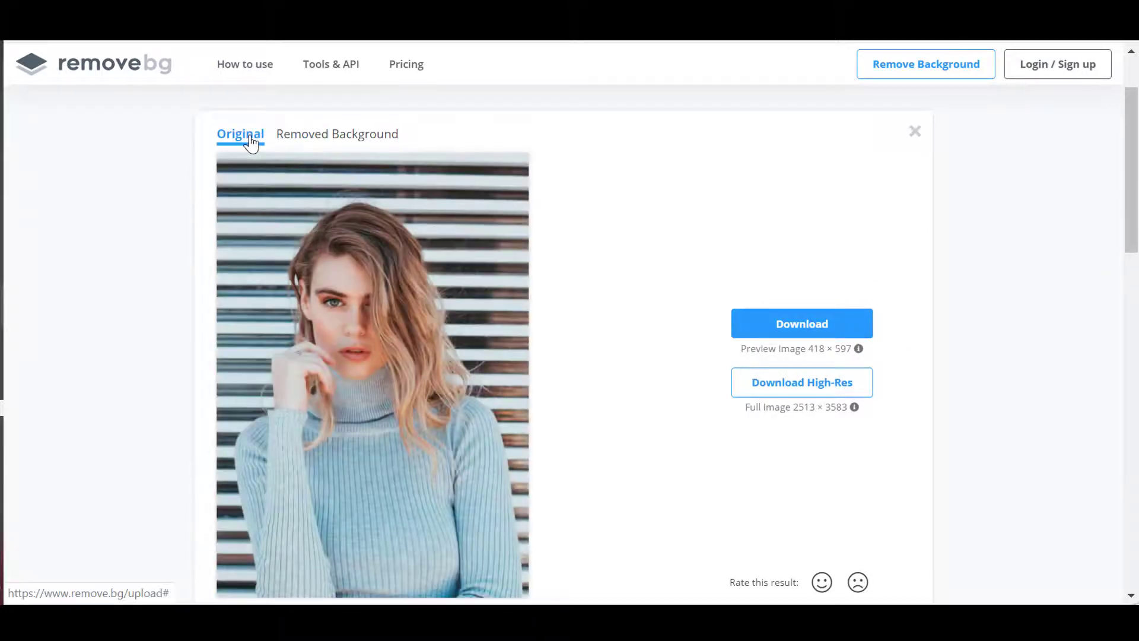
{"action": "left_click", "coordinate": [313, 147]}
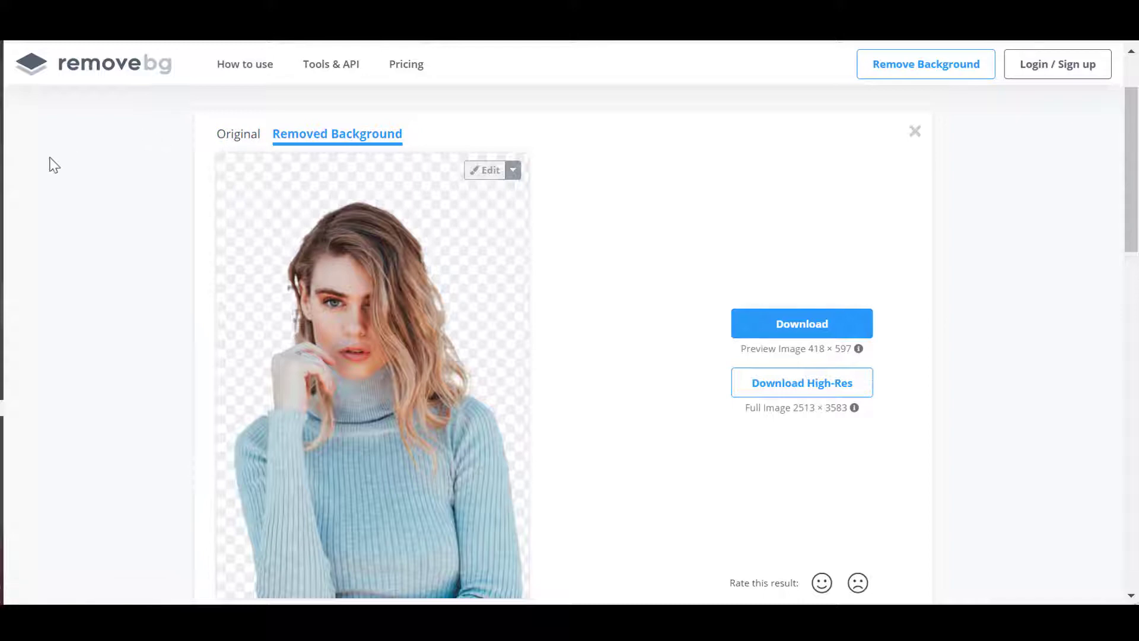
{"action": "left_click", "coordinate": [223, 140]}
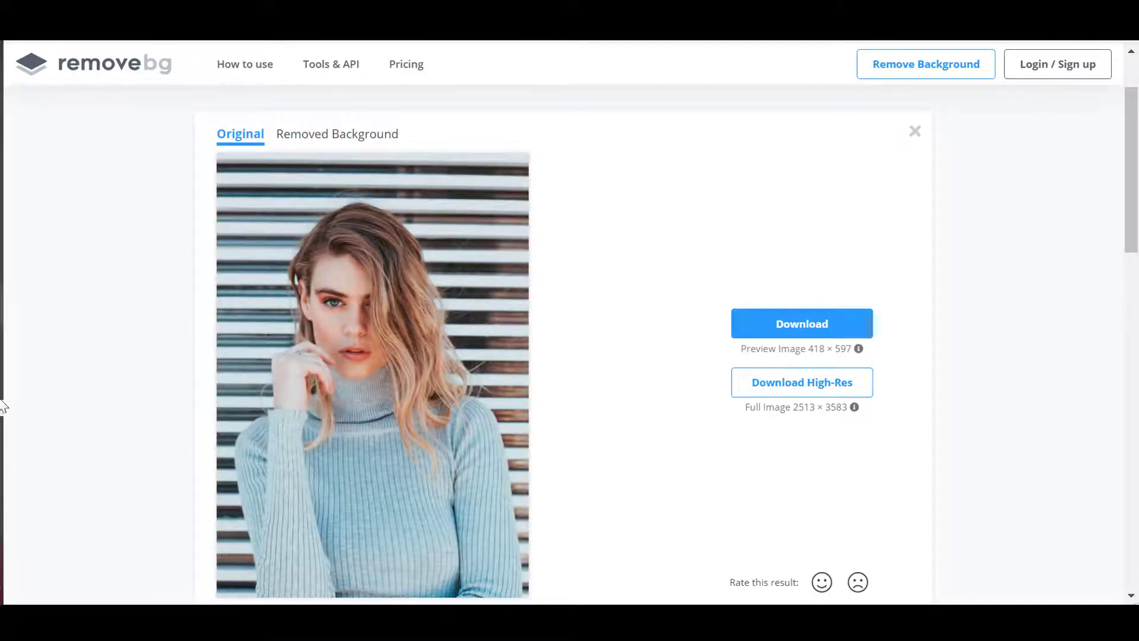
{"action": "left_click", "coordinate": [337, 134]}
In the editor, try the neon street, cafe, striped and city waterfront photos as backgrounds
{"action": "left_click", "coordinate": [489, 156]}
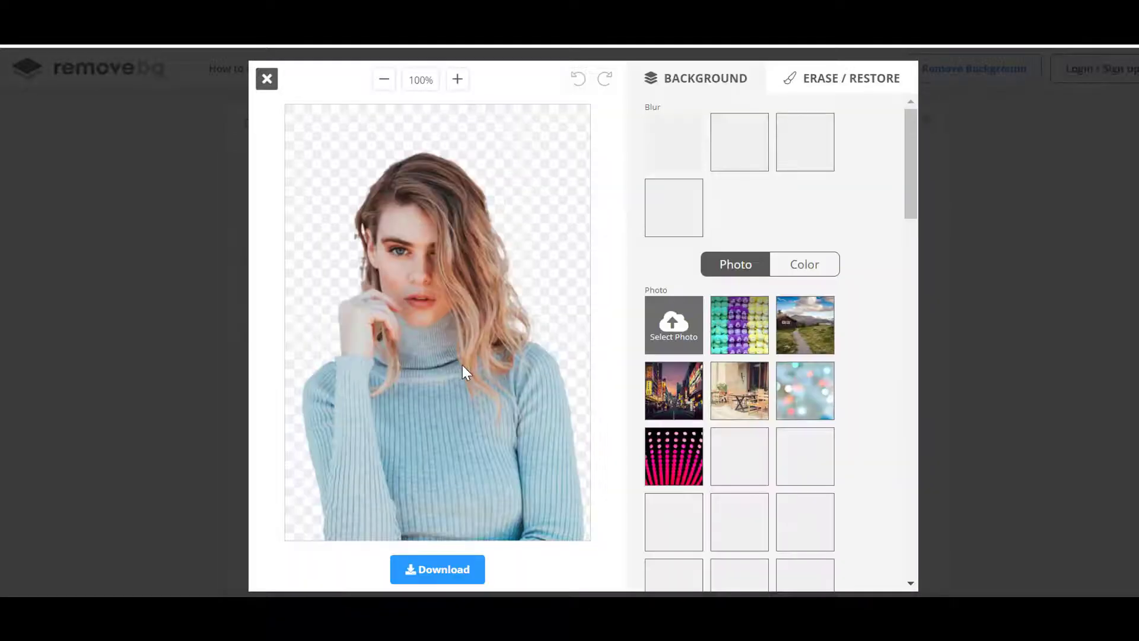
{"action": "left_click", "coordinate": [677, 403]}
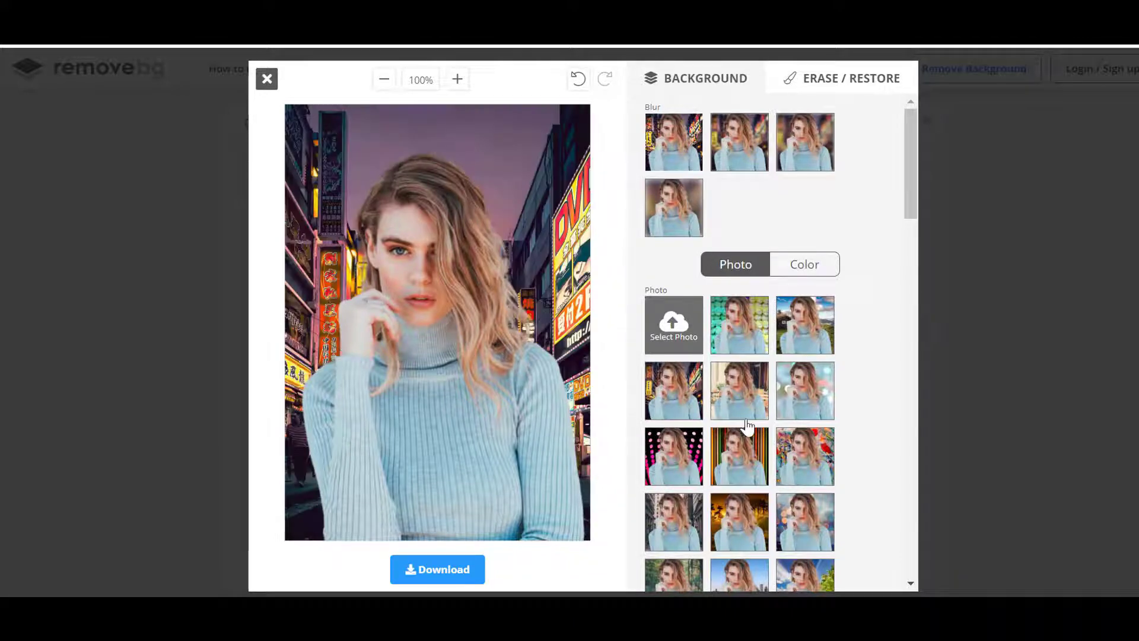
{"action": "left_click", "coordinate": [756, 407]}
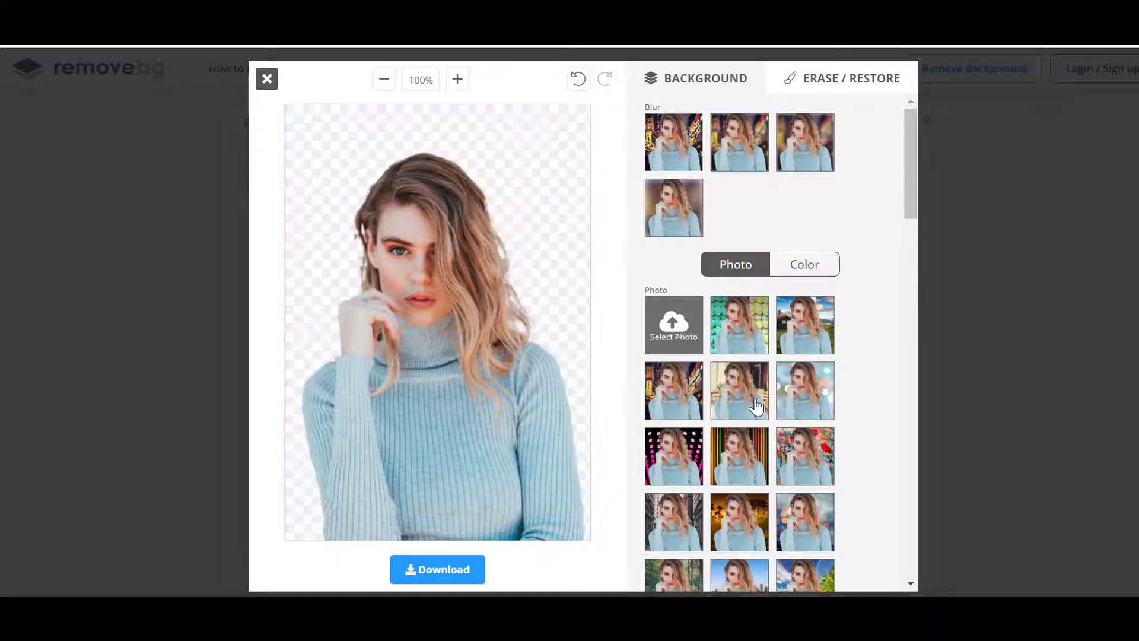
{"action": "left_click", "coordinate": [753, 464]}
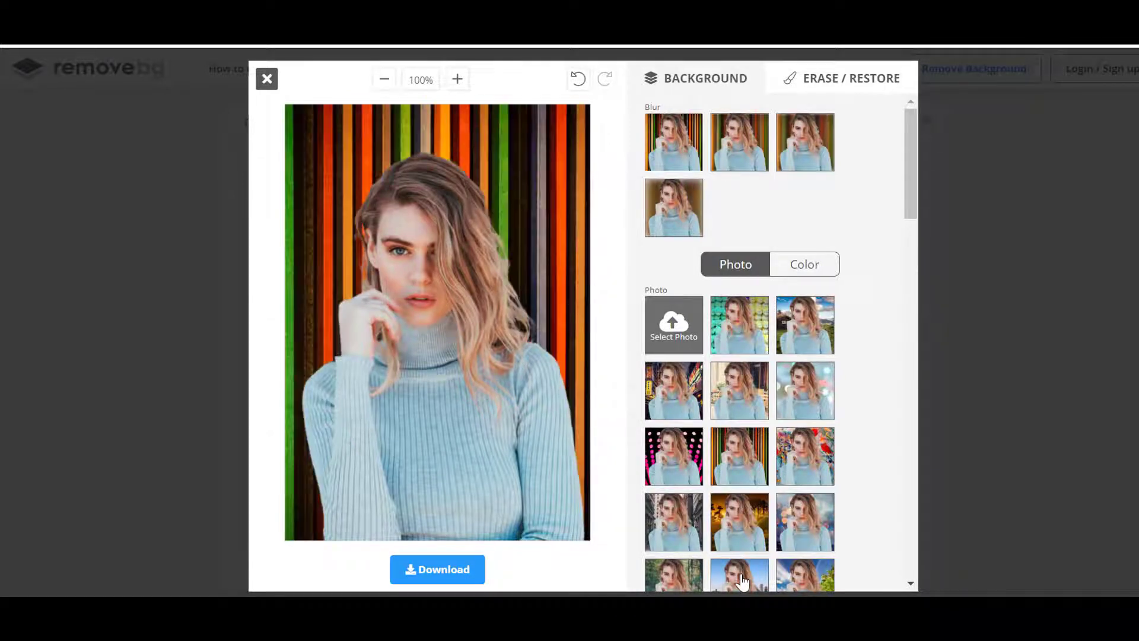
{"action": "left_click", "coordinate": [743, 581]}
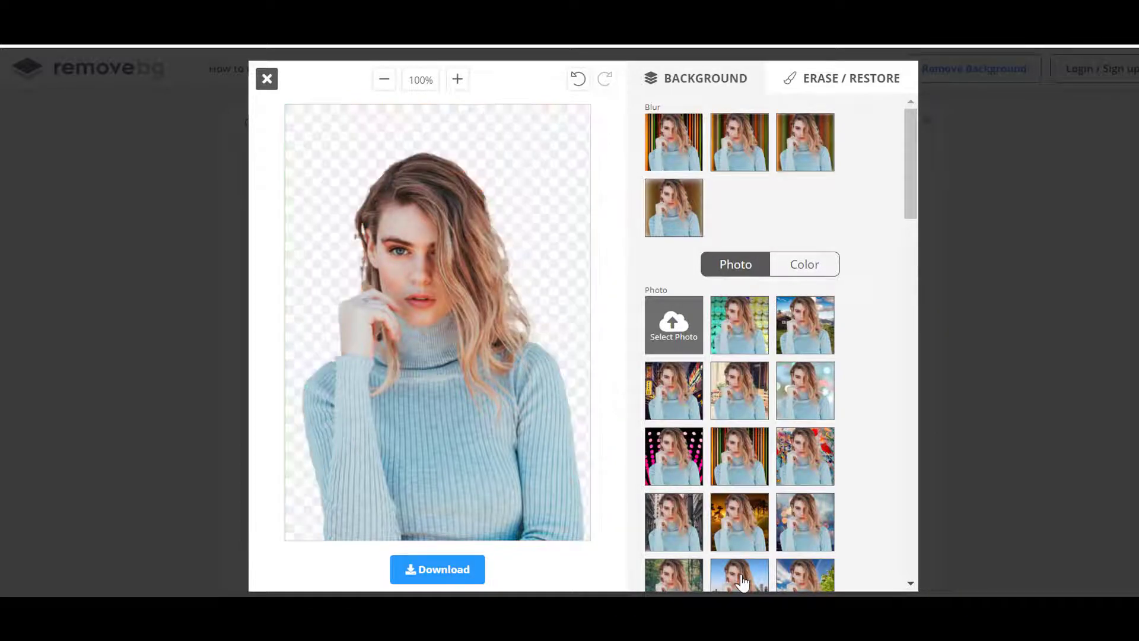
Set the desktop image 星空 as the cutout's custom background
{"action": "left_click", "coordinate": [671, 326]}
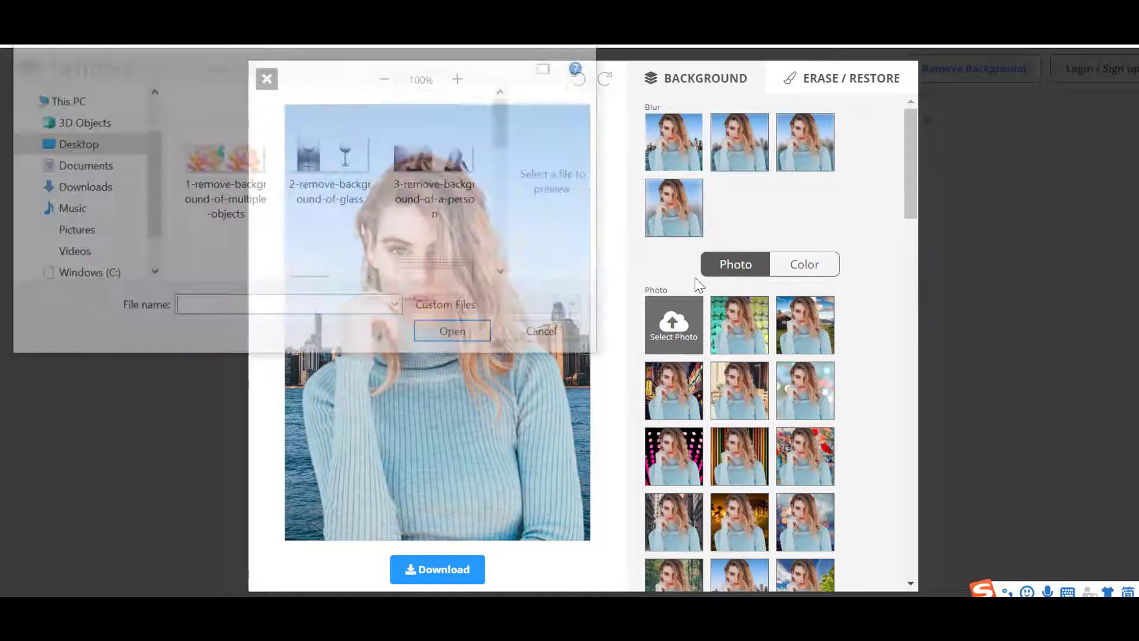
{"action": "scroll", "coordinate": [350, 186], "scroll_direction": "down", "scroll_amount": 3}
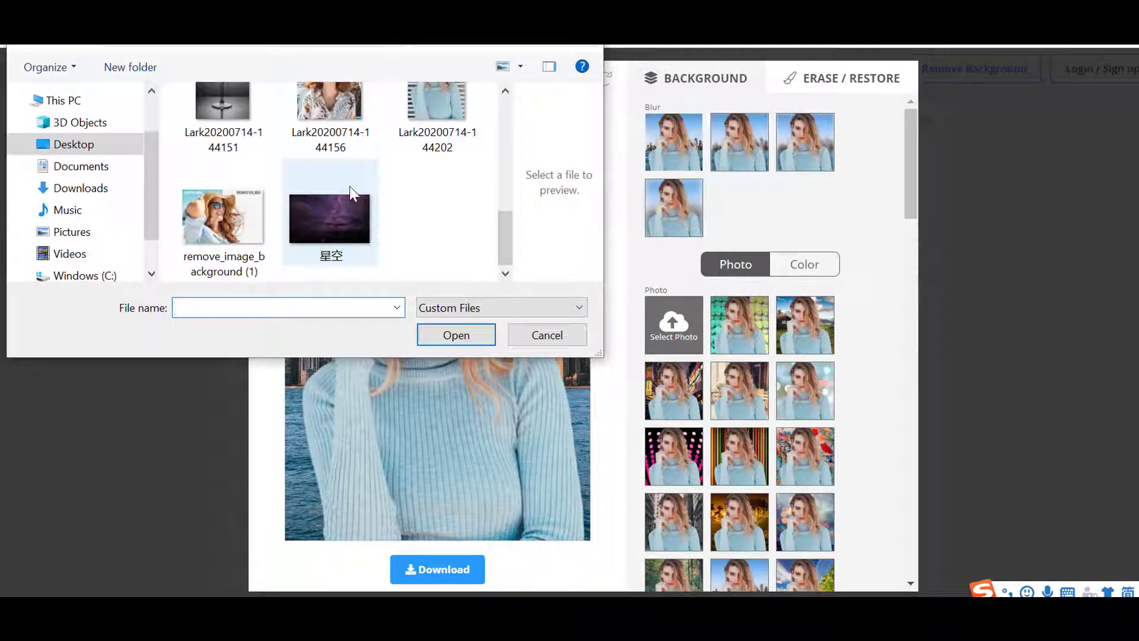
{"action": "left_click", "coordinate": [330, 218]}
{"action": "left_click", "coordinate": [456, 335]}
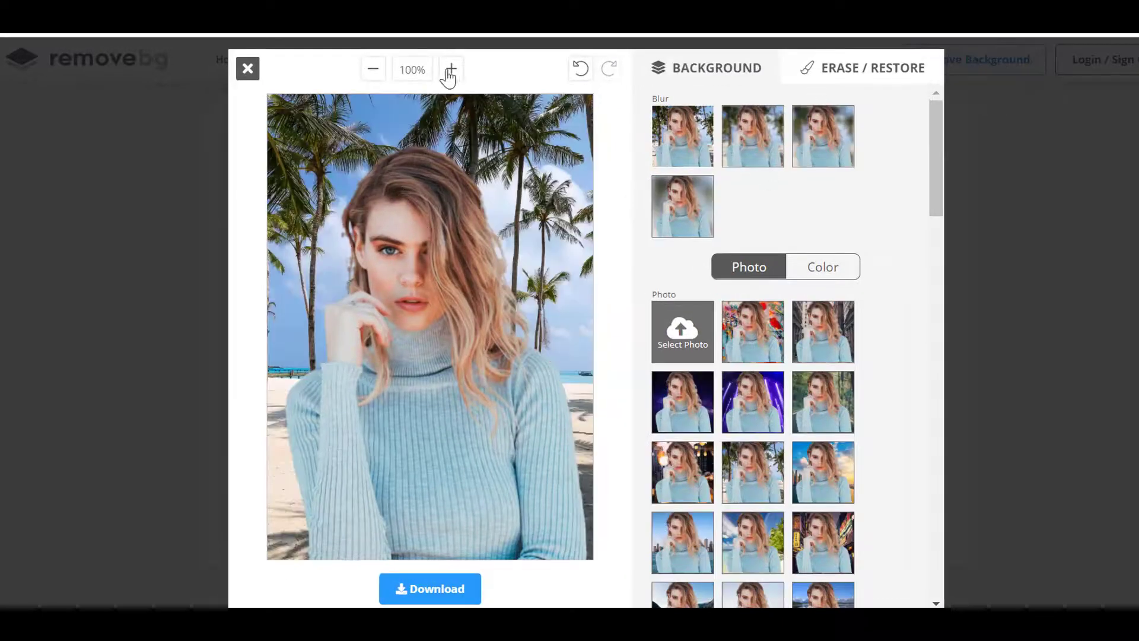
Zoom to 140%, shrink the brush, and restore the missing hair along the portrait's edge
{"action": "left_click", "coordinate": [450, 70]}
{"action": "left_click", "coordinate": [450, 70]}
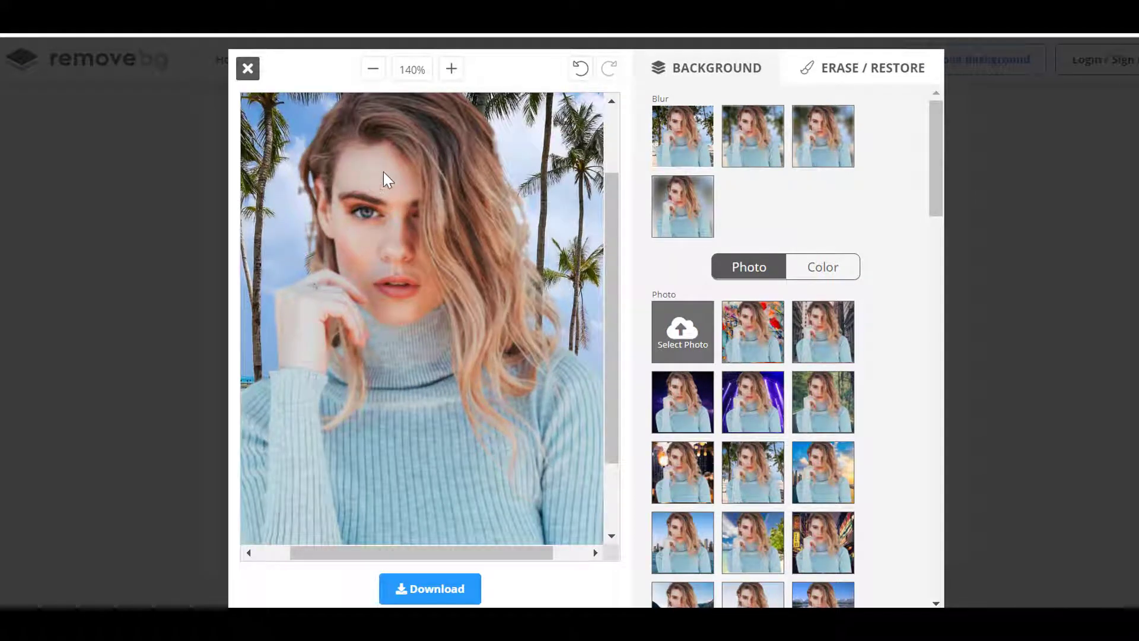
{"action": "left_click", "coordinate": [875, 68]}
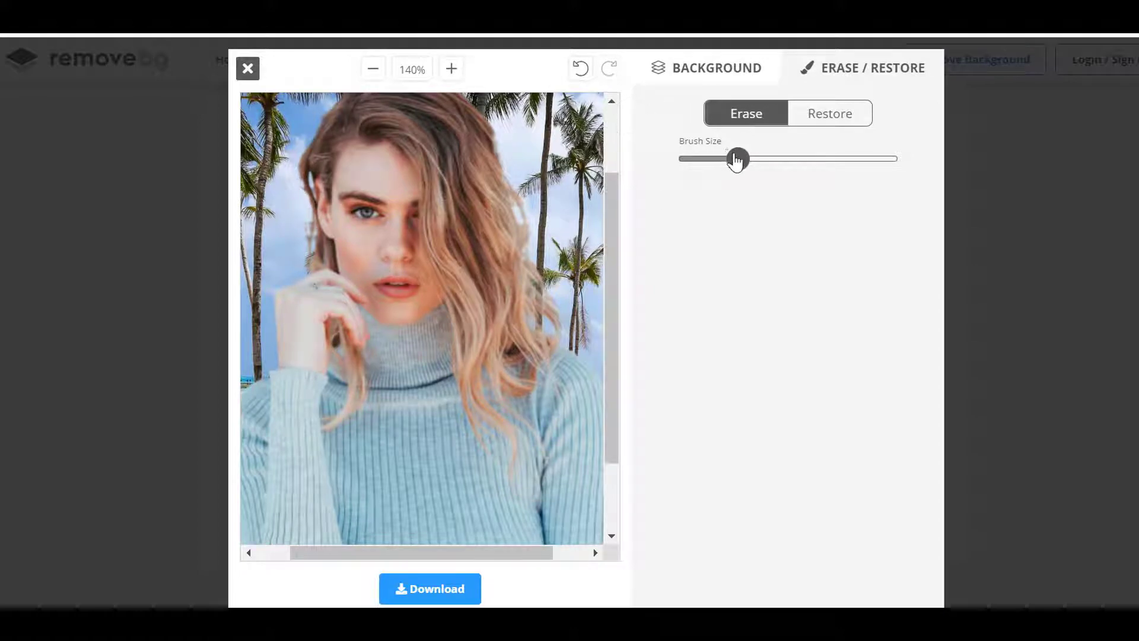
{"action": "left_click_drag", "start_coordinate": [738, 159], "coordinate": [697, 163]}
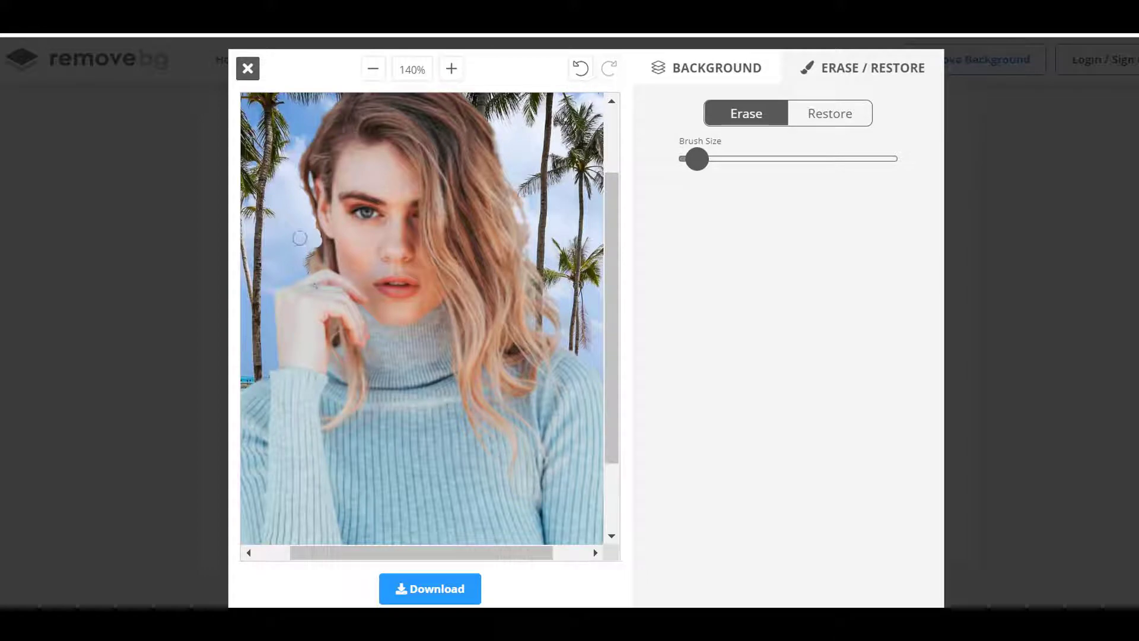
{"action": "left_click", "coordinate": [821, 113]}
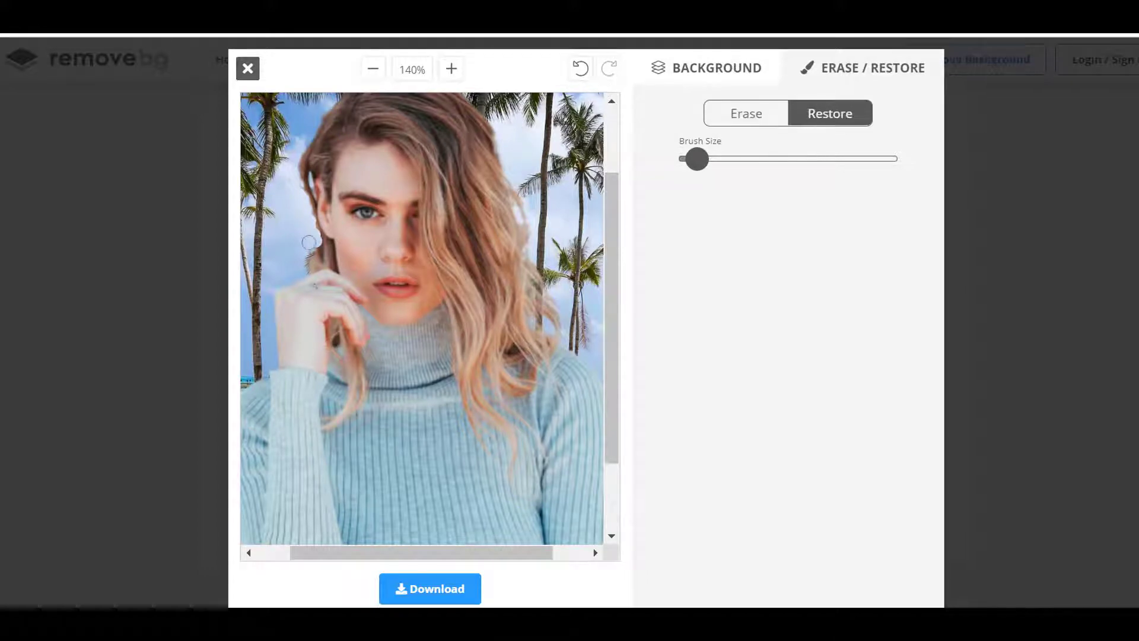
{"action": "left_click_drag", "start_coordinate": [308, 242], "coordinate": [318, 241]}
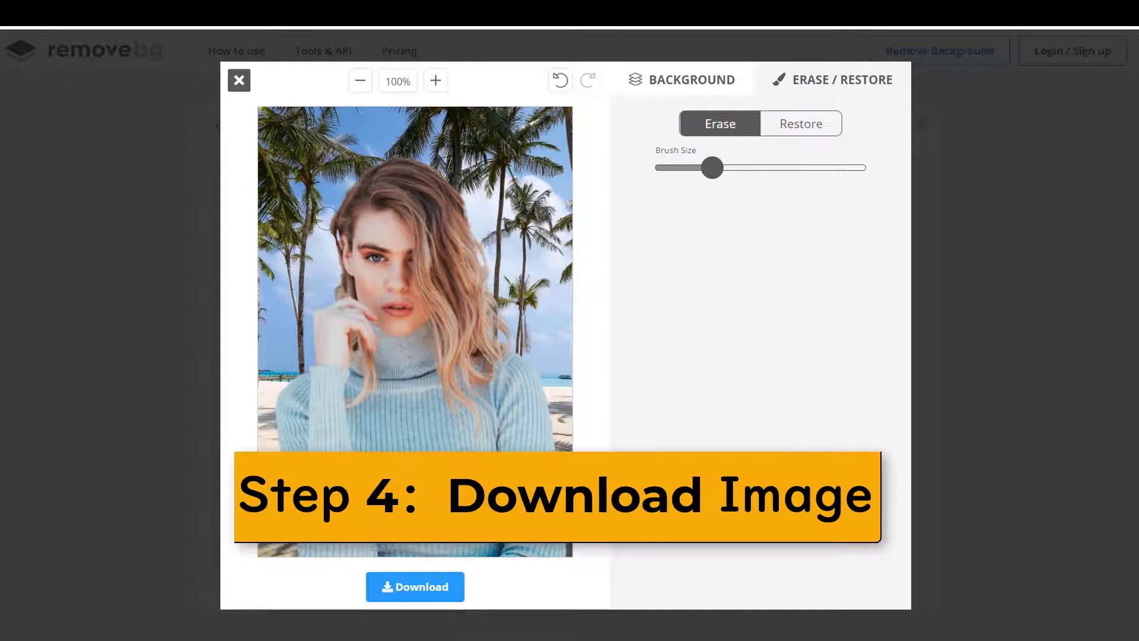
Download the edited portrait image, then request the high-resolution cutout
{"action": "left_click", "coordinate": [418, 587]}
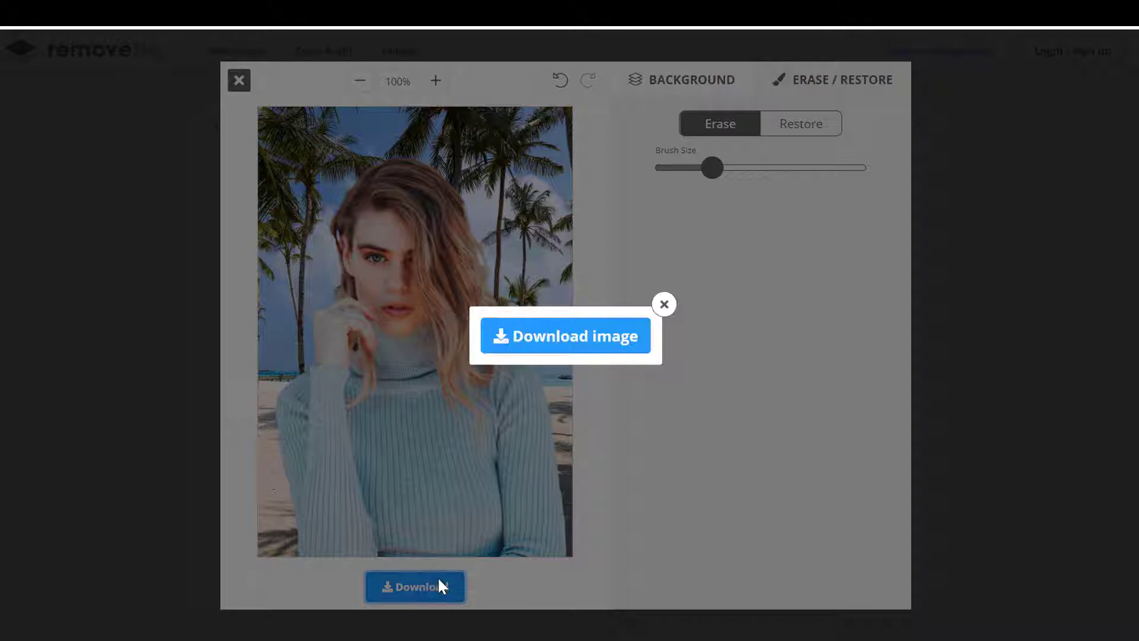
{"action": "left_click", "coordinate": [539, 351]}
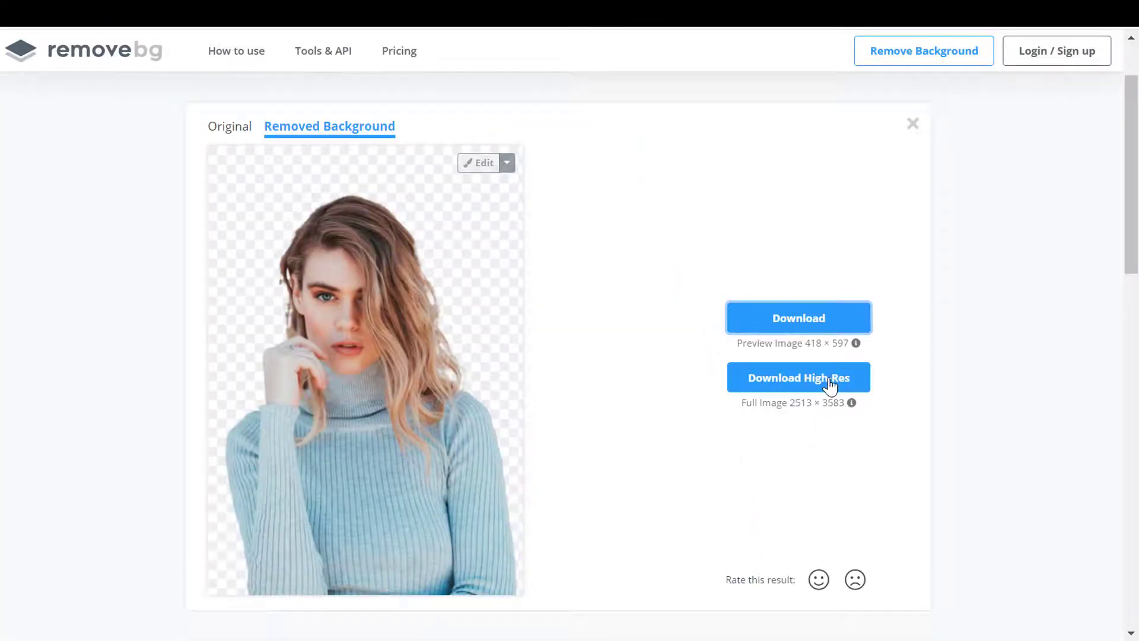
{"action": "left_click", "coordinate": [829, 383]}
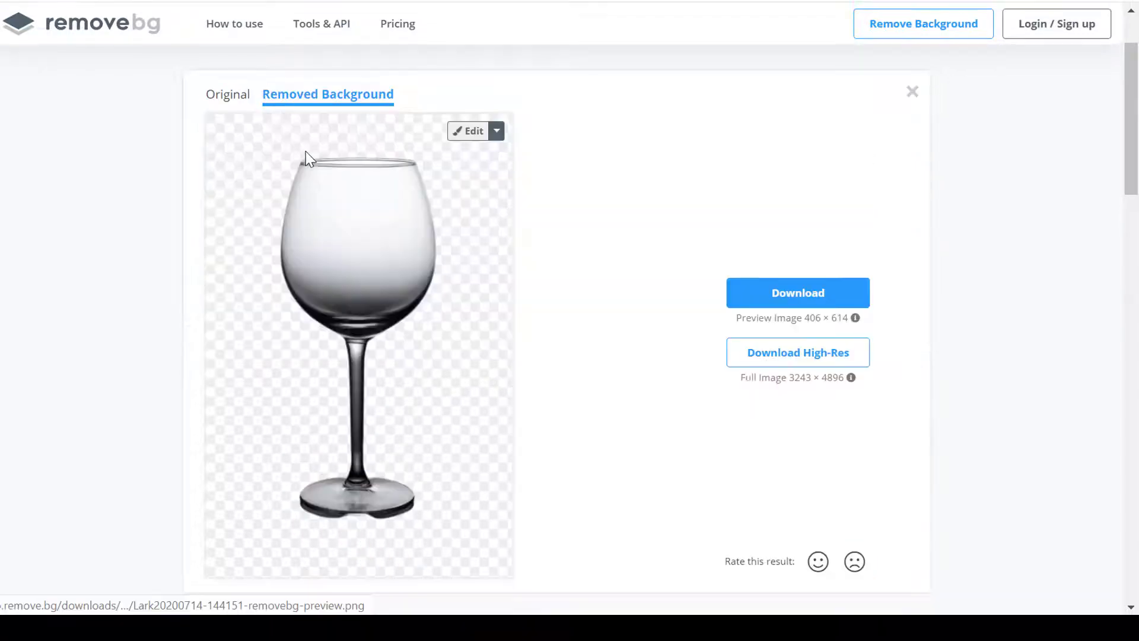
Toggle the wine glass result between its original photo and the cutout
{"action": "left_click", "coordinate": [236, 100]}
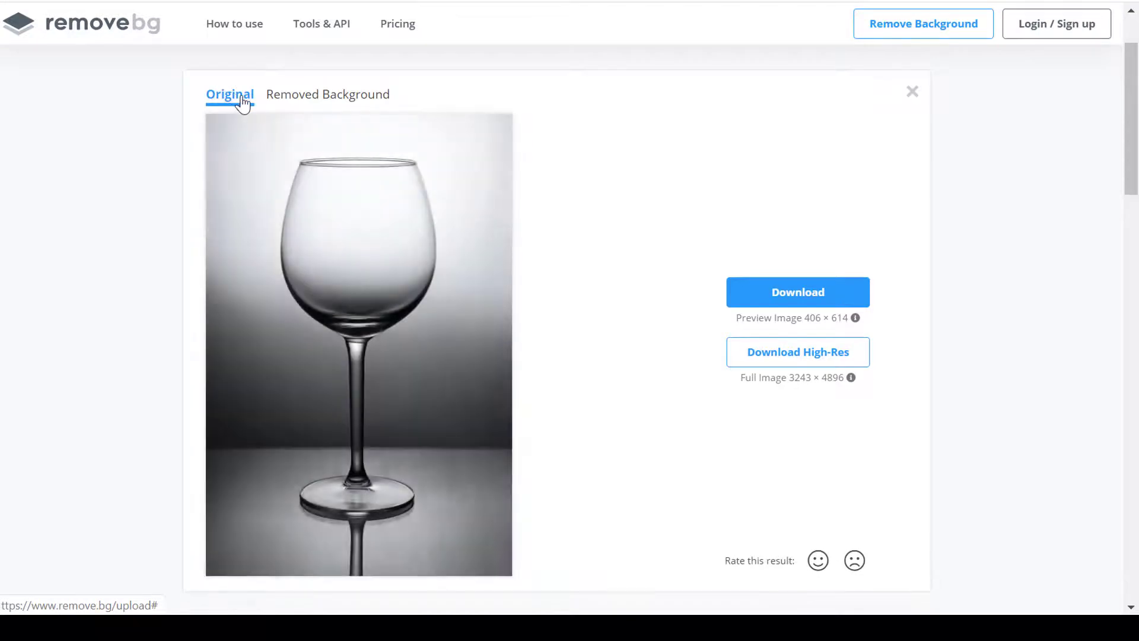
{"action": "left_click", "coordinate": [310, 105]}
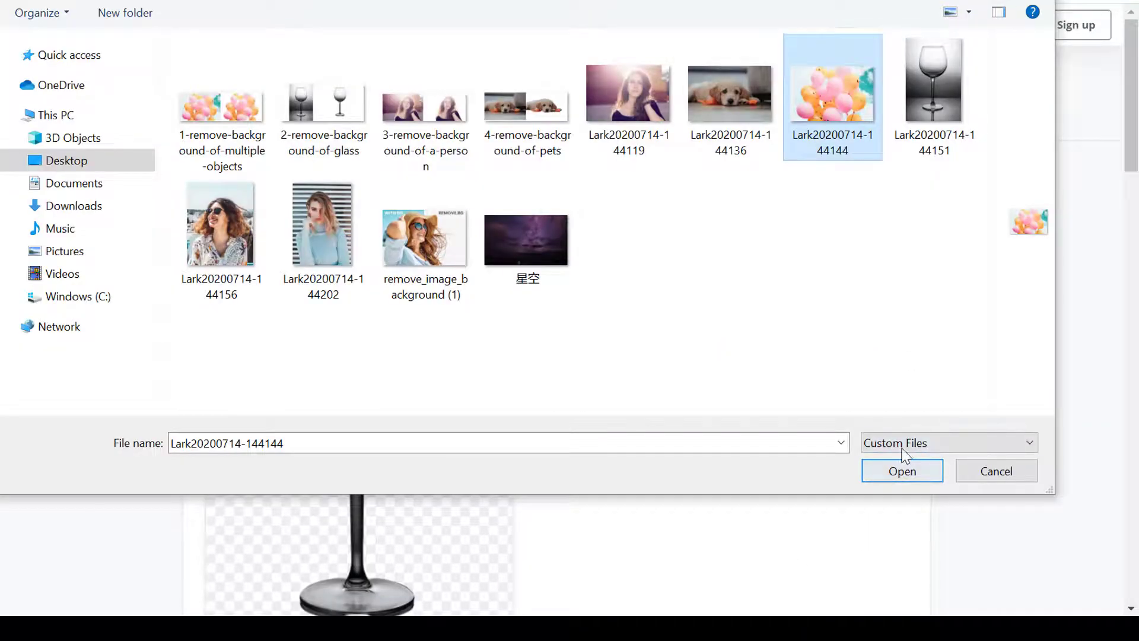
Upload the balloons photo, view its original, and paste the next image for processing
{"action": "left_click", "coordinate": [905, 470]}
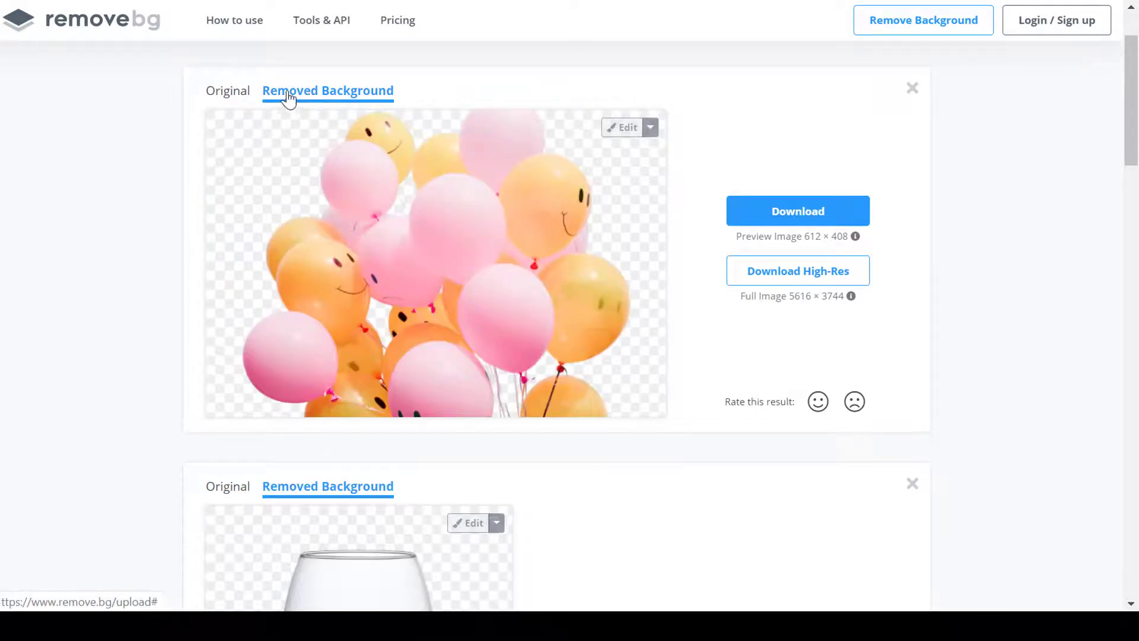
{"action": "left_click", "coordinate": [234, 91]}
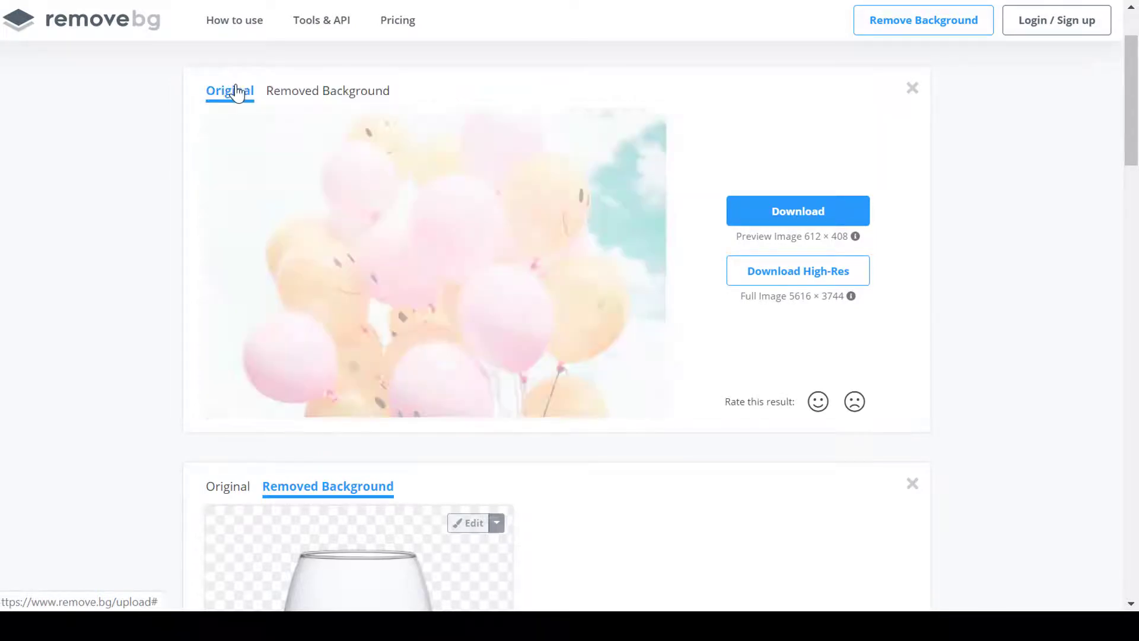
{"action": "key", "text": "ctrl+v"}
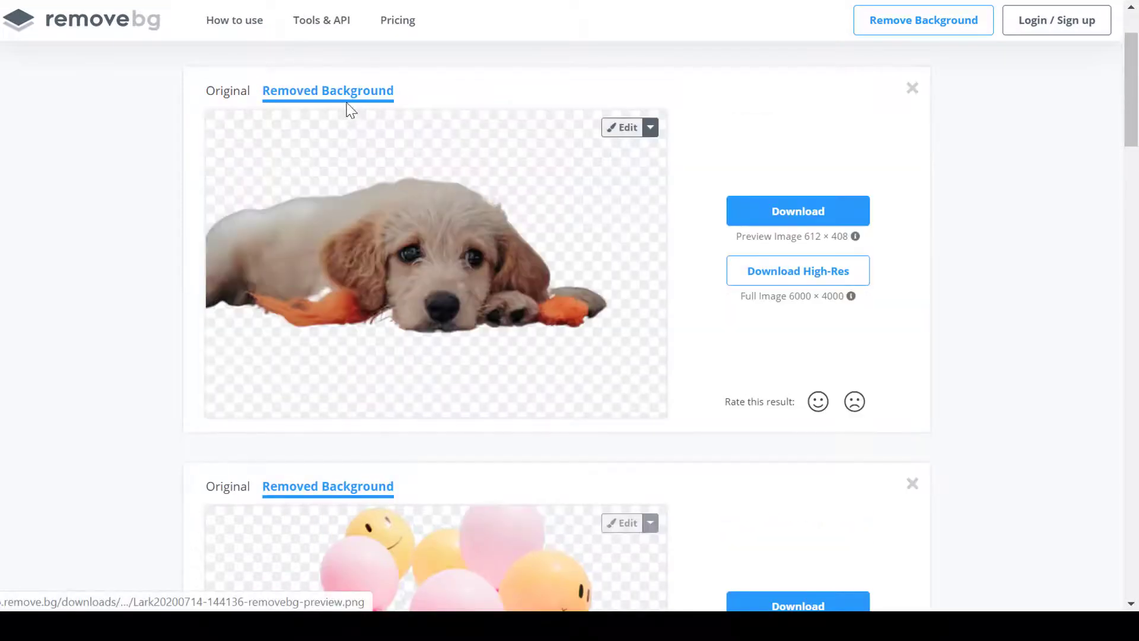
Flip the puppy result between original and cutout, then start a new image upload
{"action": "left_click", "coordinate": [237, 94]}
{"action": "left_click", "coordinate": [285, 93]}
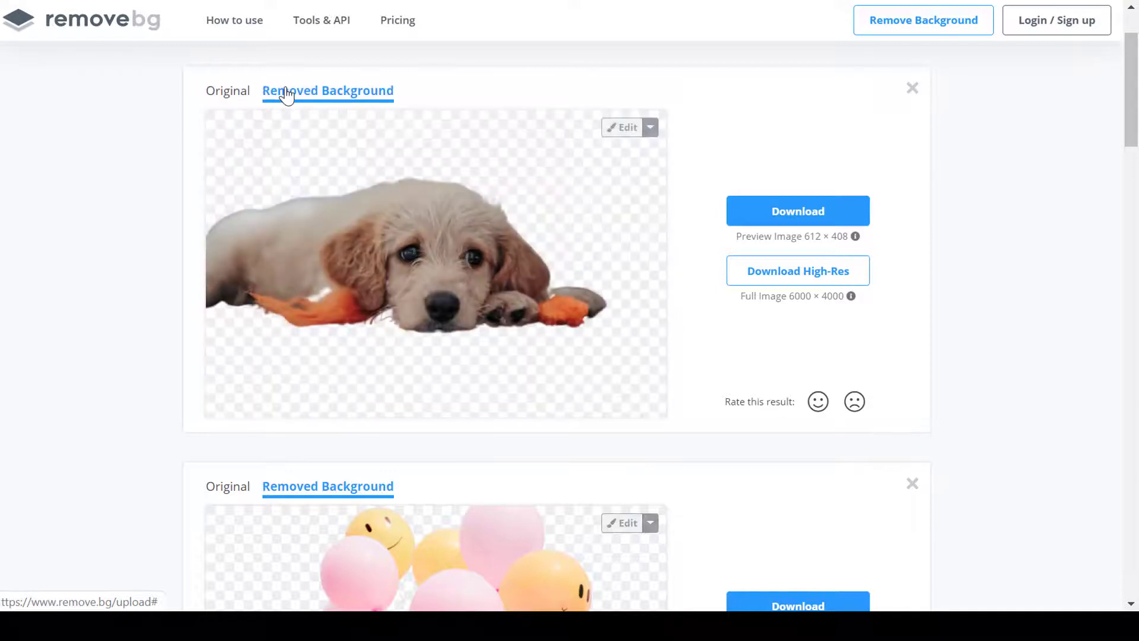
{"action": "left_click", "coordinate": [248, 101]}
{"action": "left_click", "coordinate": [127, 28]}
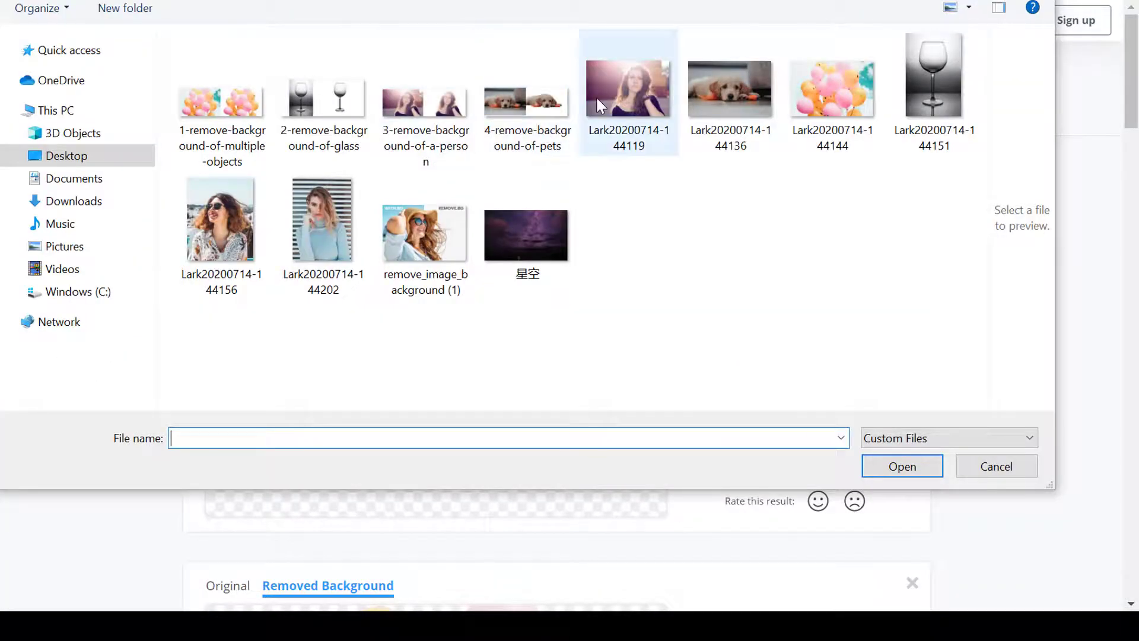
{"action": "left_click", "coordinate": [638, 105]}
{"action": "left_click", "coordinate": [916, 468]}
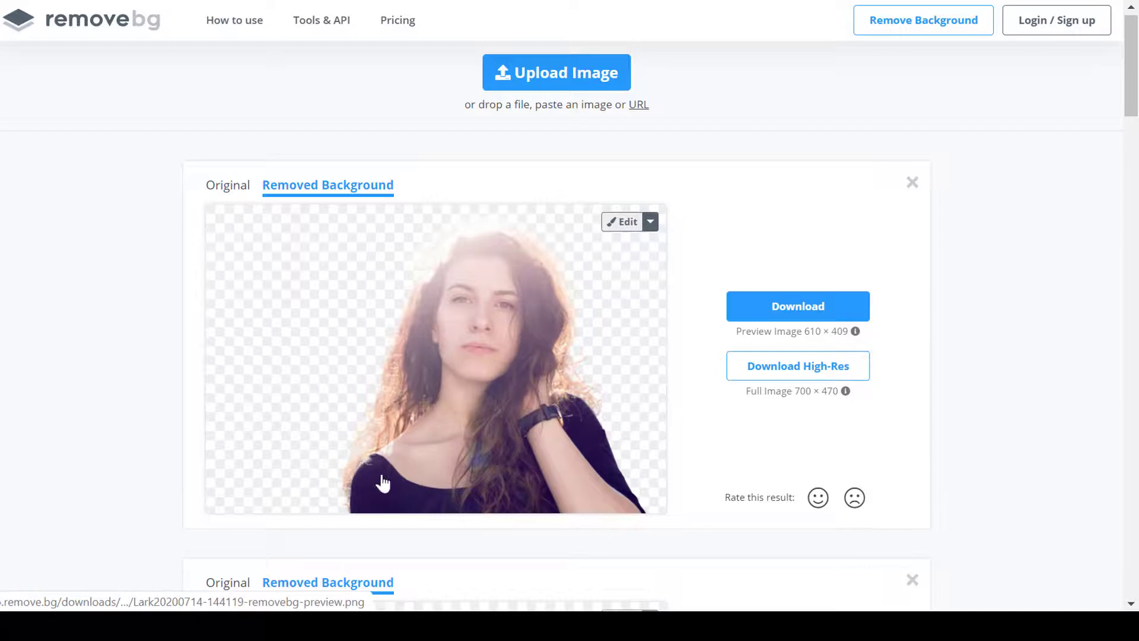
{"action": "left_click", "coordinate": [233, 189]}
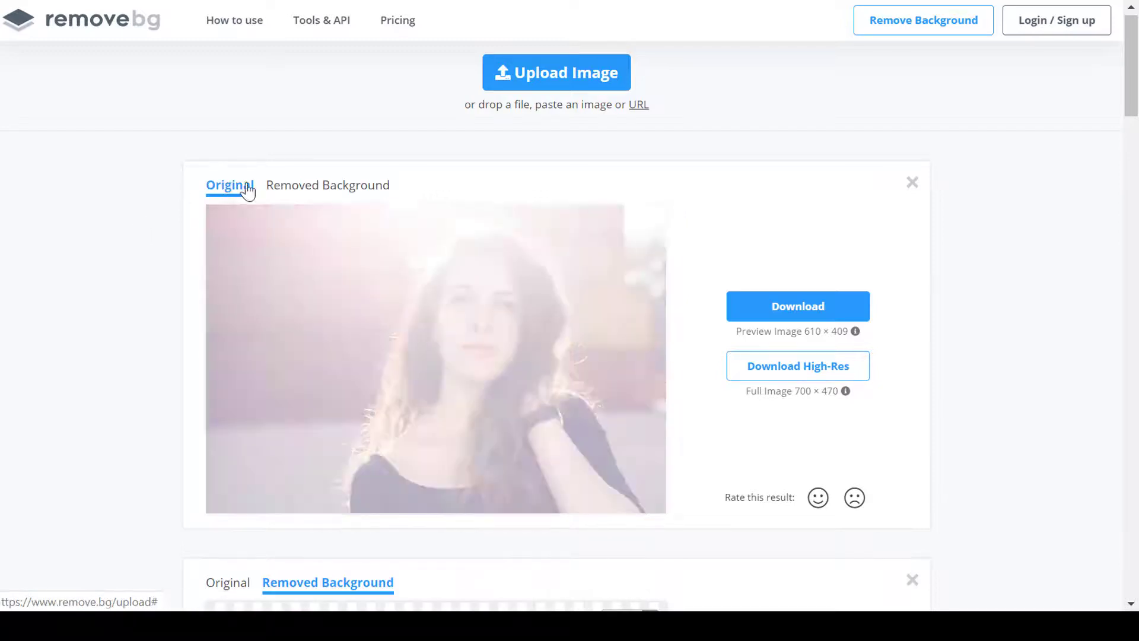
{"action": "left_click", "coordinate": [306, 189]}
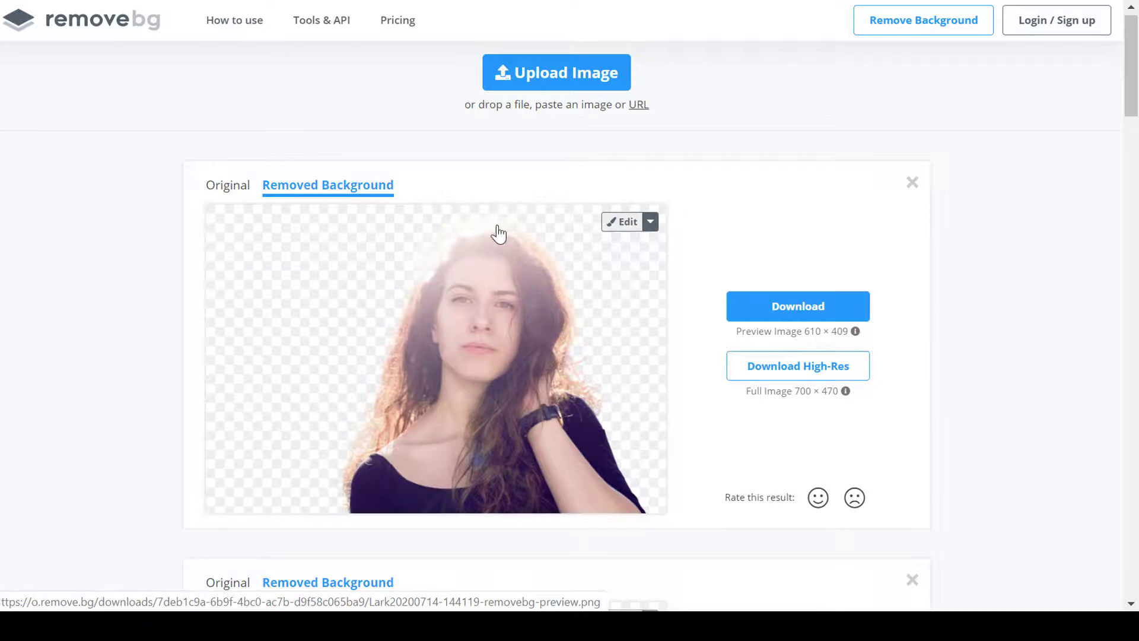
Upload the 星空 night-sky image to remove.bg
{"action": "left_click", "coordinate": [556, 73]}
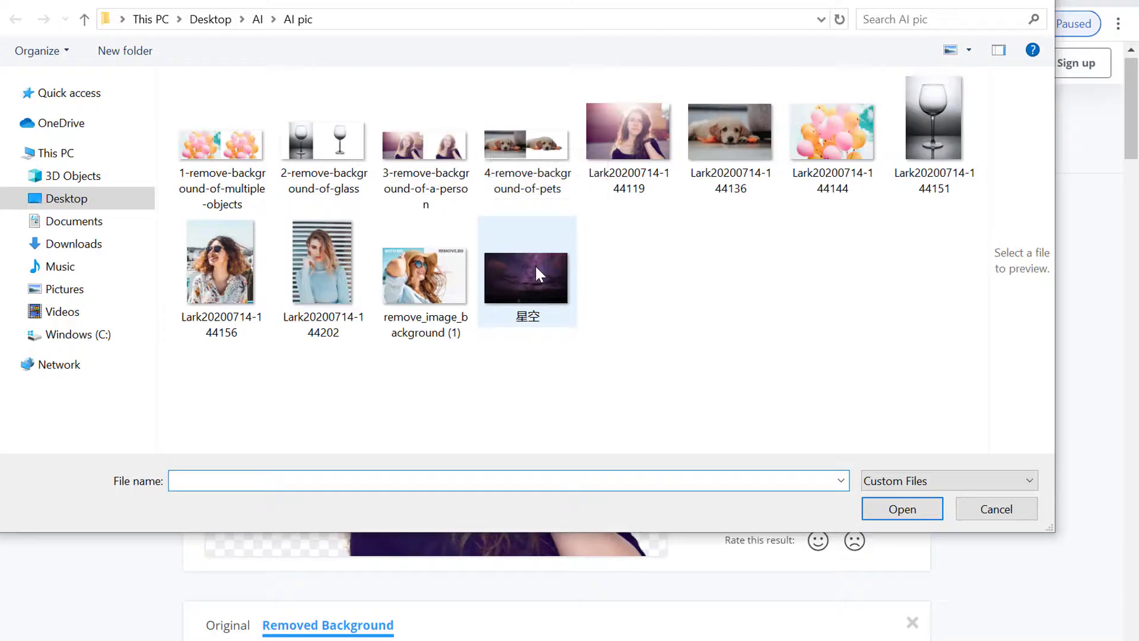
{"action": "left_click", "coordinate": [539, 274]}
{"action": "left_click", "coordinate": [901, 510]}
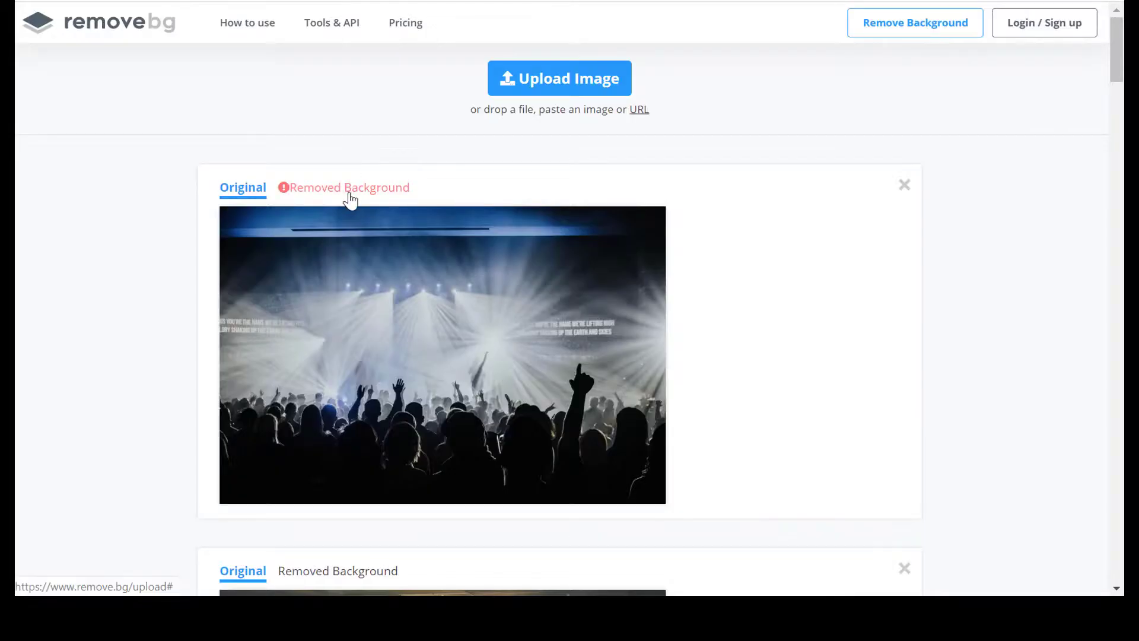
Review the removed-background results for the concert, band, glasses portrait, poster and colour powder images
{"action": "left_click", "coordinate": [350, 195]}
{"action": "scroll", "coordinate": [349, 196], "scroll_direction": "down", "scroll_amount": 6}
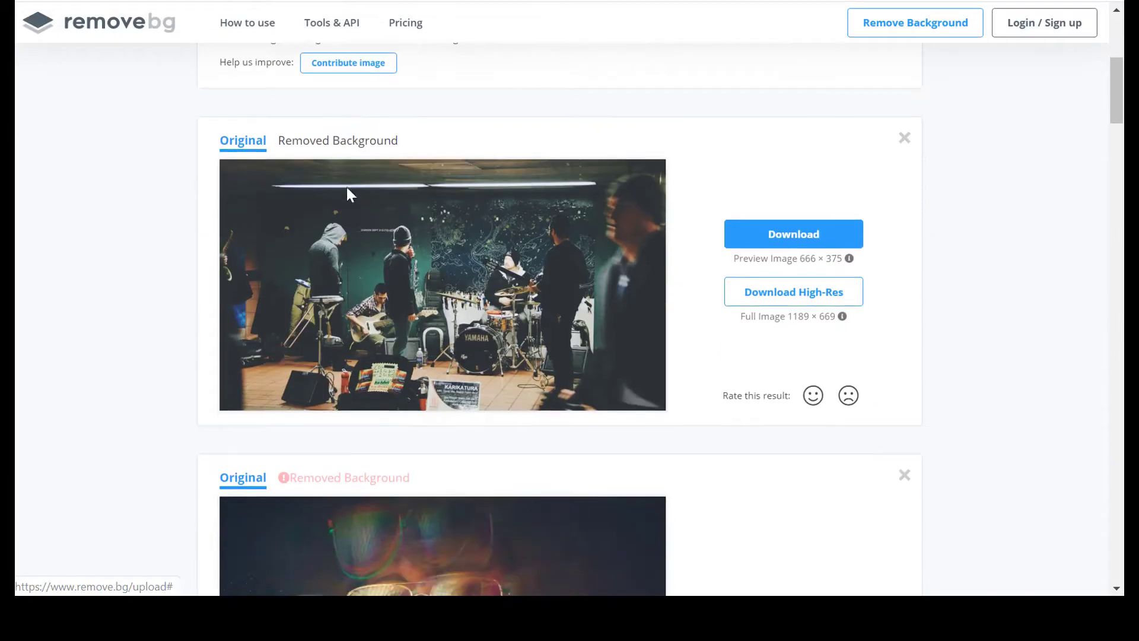
{"action": "left_click", "coordinate": [336, 149]}
{"action": "scroll", "coordinate": [344, 202], "scroll_direction": "down", "scroll_amount": 3}
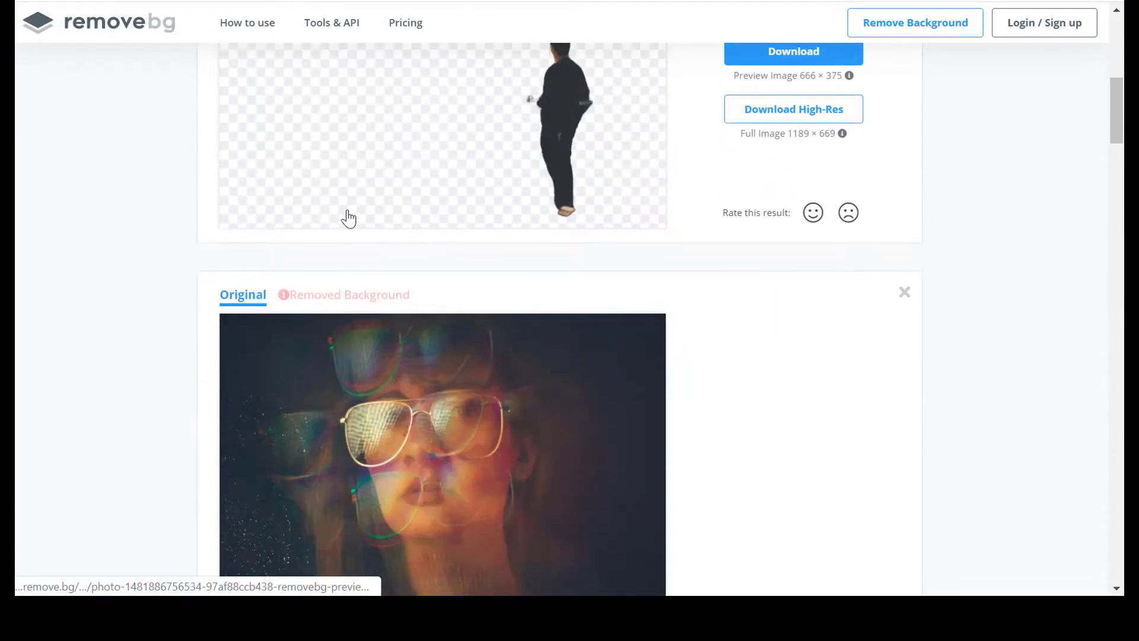
{"action": "left_click", "coordinate": [389, 303]}
{"action": "scroll", "coordinate": [415, 273], "scroll_direction": "down", "scroll_amount": 8}
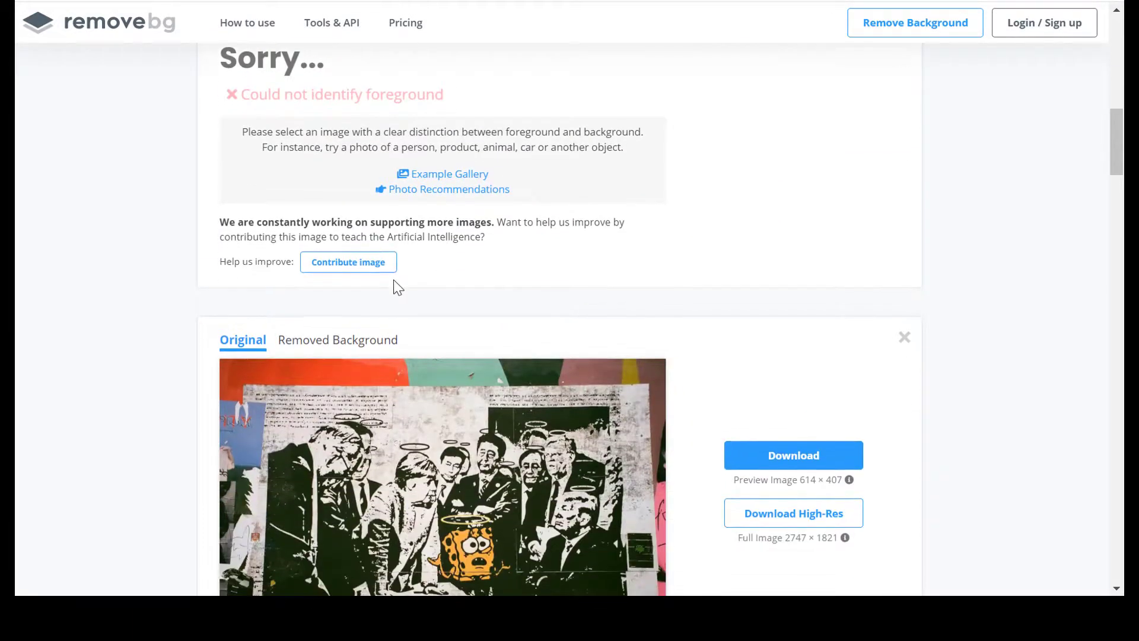
{"action": "left_click", "coordinate": [332, 158]}
{"action": "scroll", "coordinate": [332, 161], "scroll_direction": "down", "scroll_amount": 5}
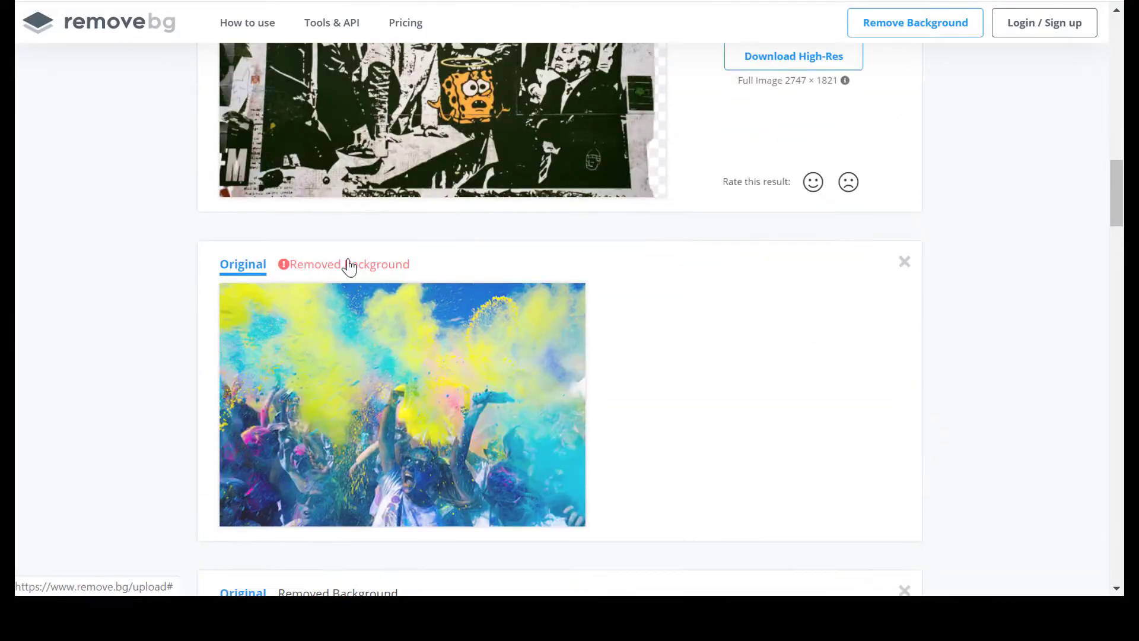
{"action": "left_click", "coordinate": [376, 265]}
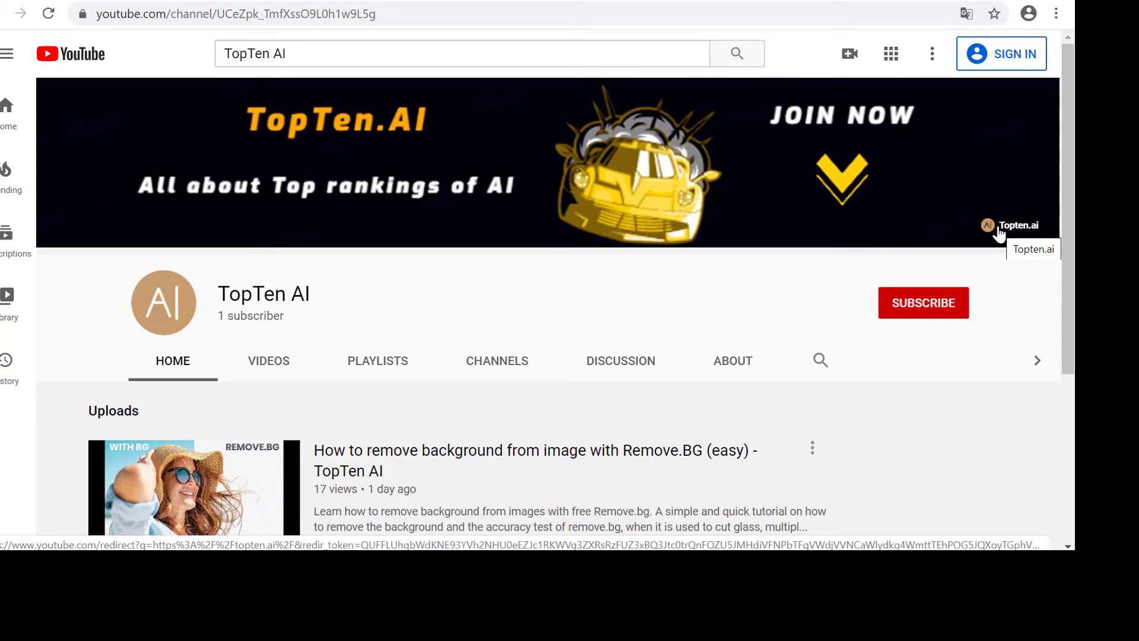
Go to the topten.ai website and scroll through its blog homepage
{"action": "left_click", "coordinate": [1001, 233]}
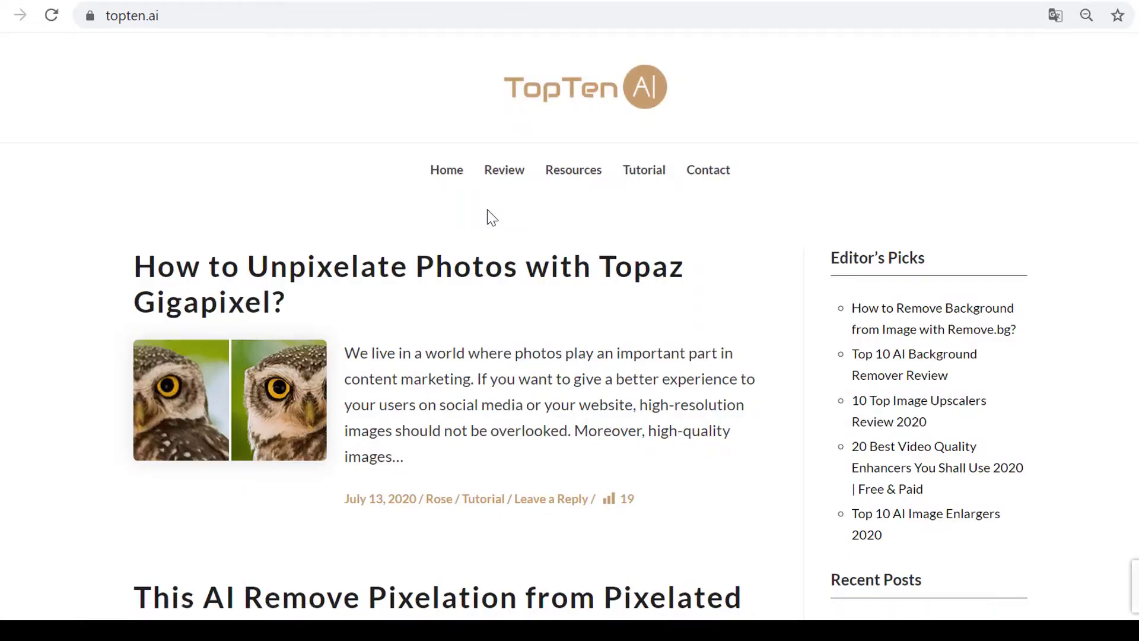
{"action": "scroll", "coordinate": [487, 209], "scroll_direction": "down", "scroll_amount": 10}
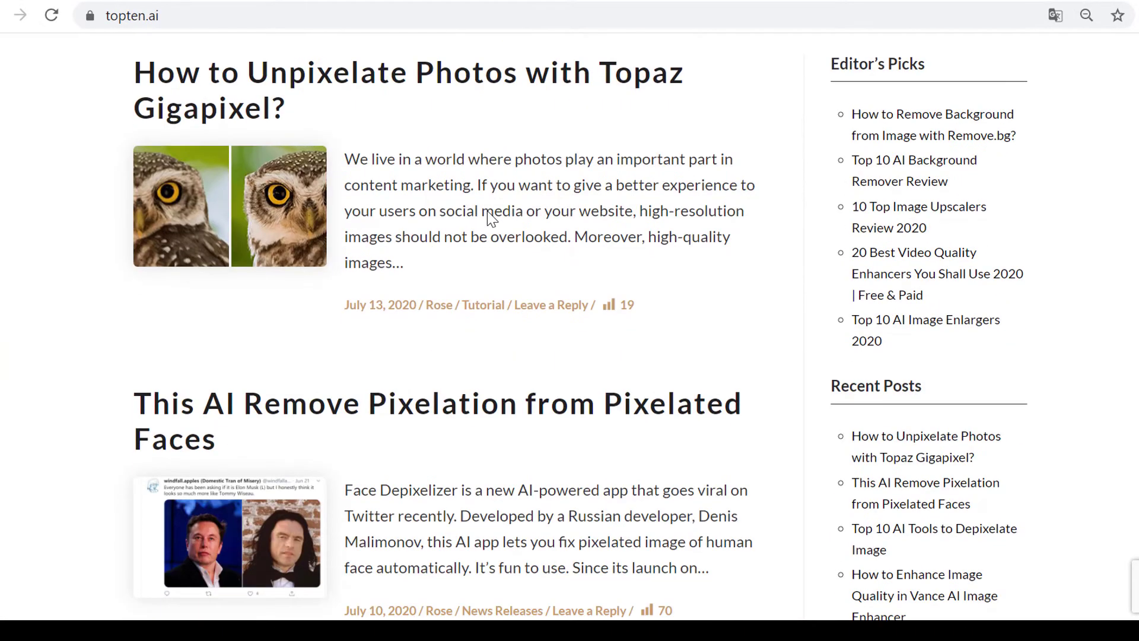
{"action": "scroll", "coordinate": [489, 219], "scroll_direction": "down", "scroll_amount": 6}
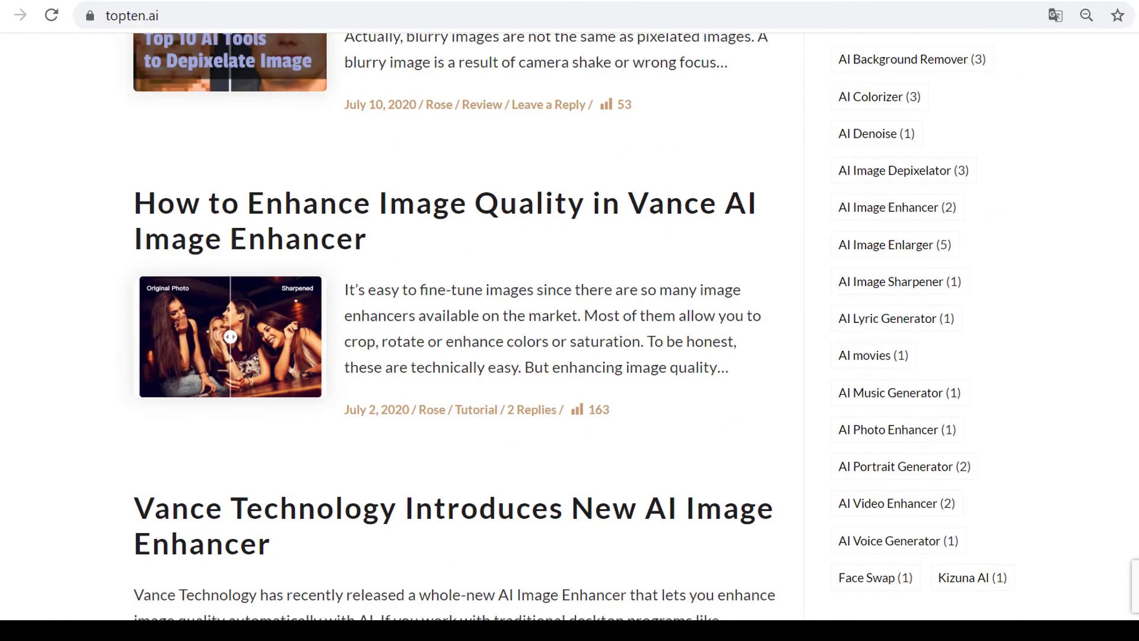